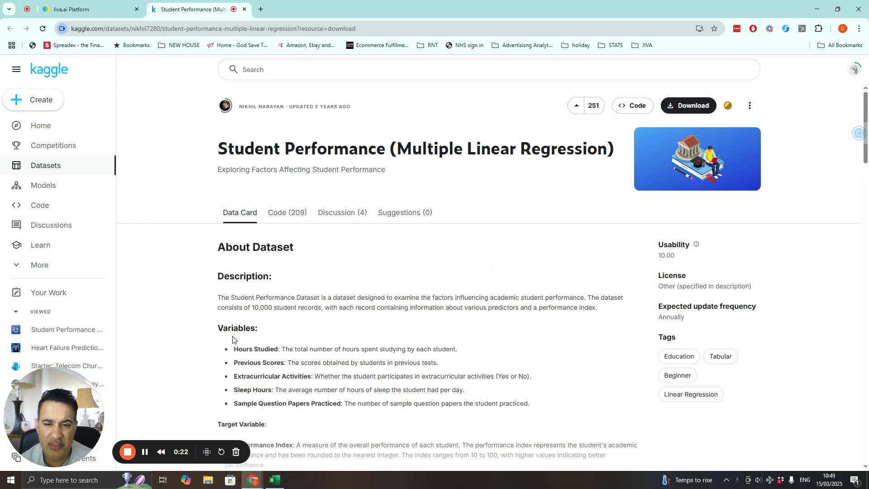
- Read the Kaggle dataset description, its predictor variables and the Performance Index target variable
{"action": "left_click_drag", "start_coordinate": [252, 308], "coordinate": [291, 308]}
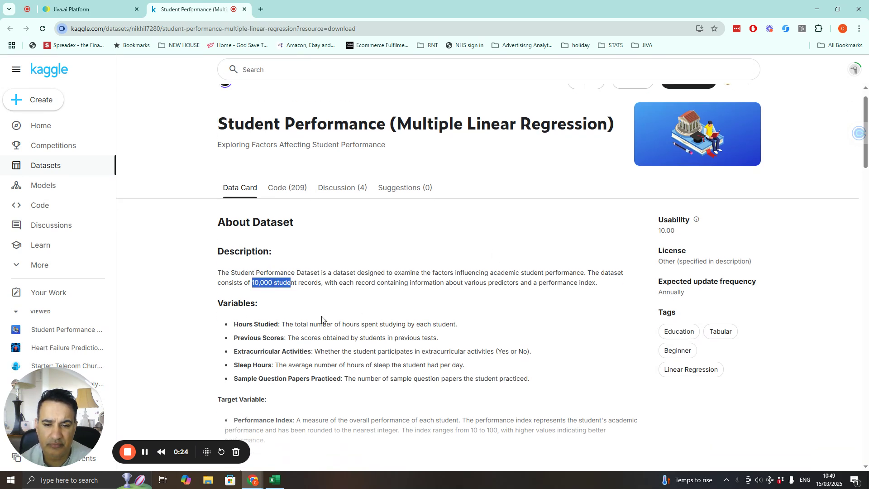
{"action": "scroll", "coordinate": [322, 316], "scroll_direction": "down", "scroll_amount": 1}
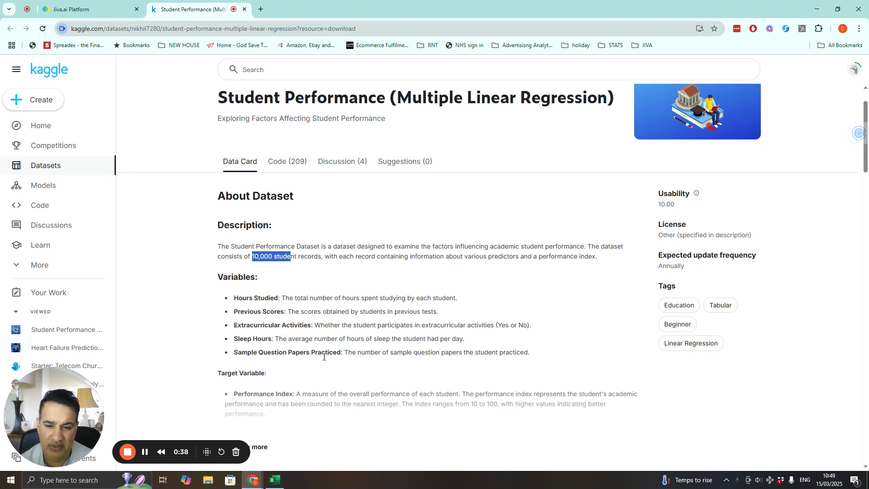
{"action": "scroll", "coordinate": [308, 360], "scroll_direction": "down", "scroll_amount": 2}
{"action": "left_click", "coordinate": [254, 362]}
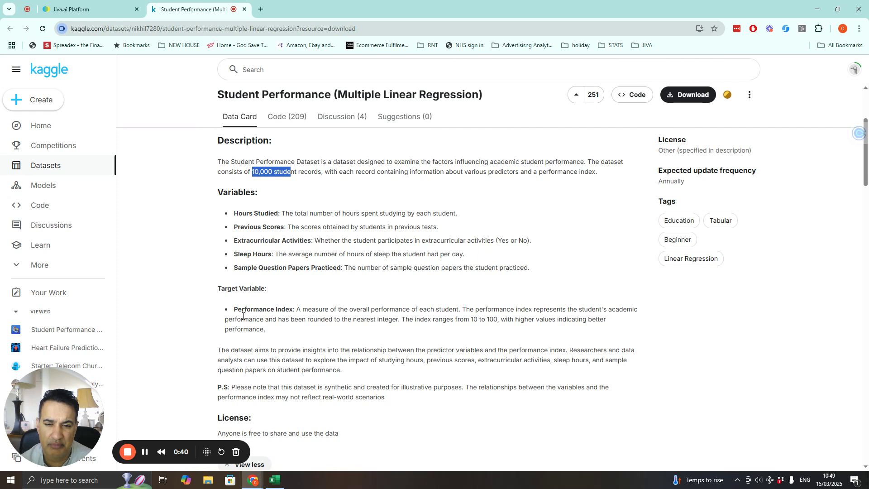
{"action": "left_click_drag", "start_coordinate": [232, 311], "coordinate": [306, 310]}
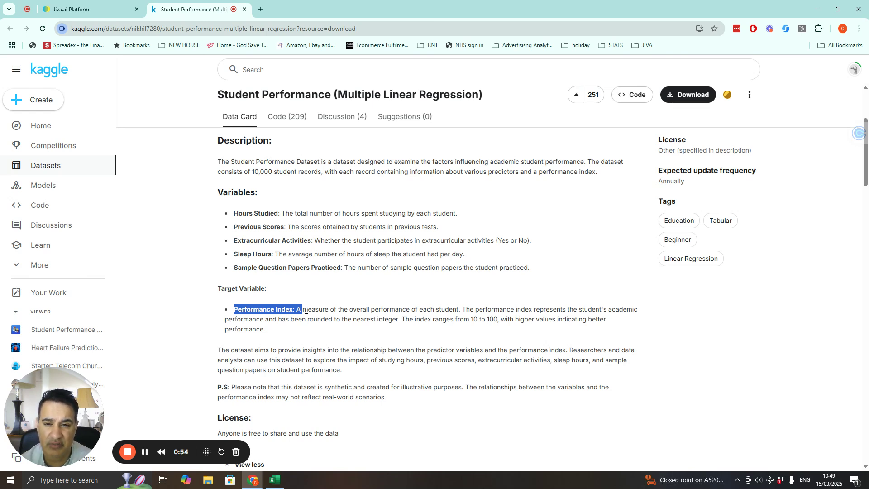
- Return to the project in Jiva.ai and create a new workflow named Student Performance - Auto ML
{"action": "left_click", "coordinate": [101, 9]}
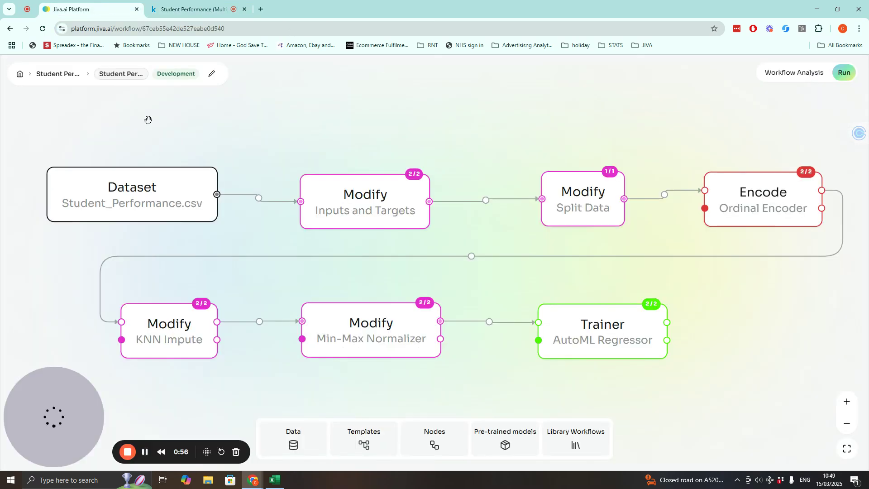
{"action": "left_click", "coordinate": [66, 76]}
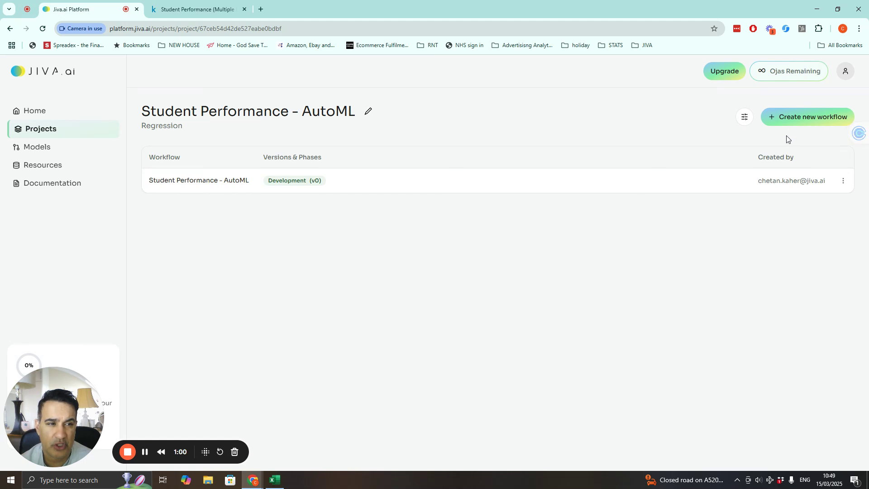
{"action": "left_click", "coordinate": [791, 118]}
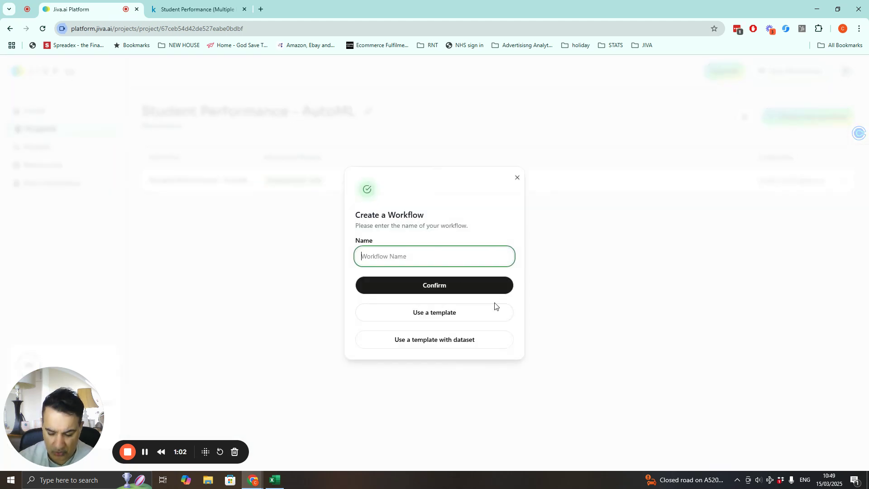
{"action": "type", "text": "Student Performanc"}
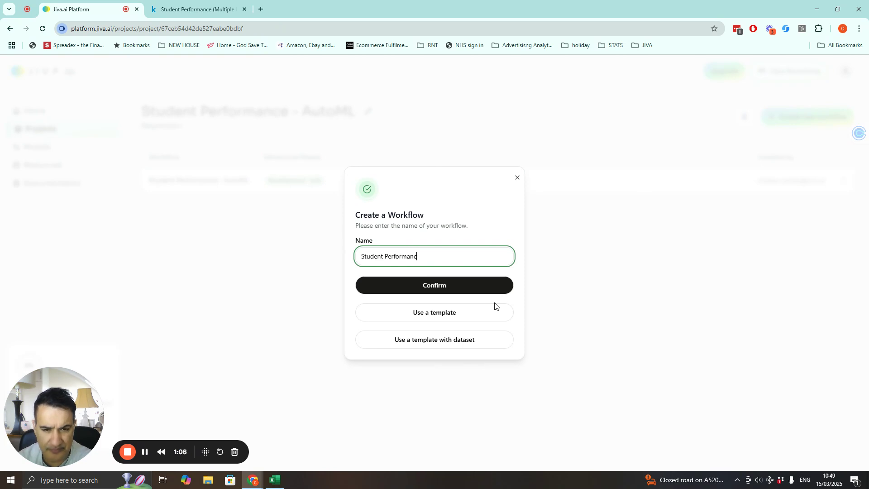
{"action": "type", "text": "e - Au"}
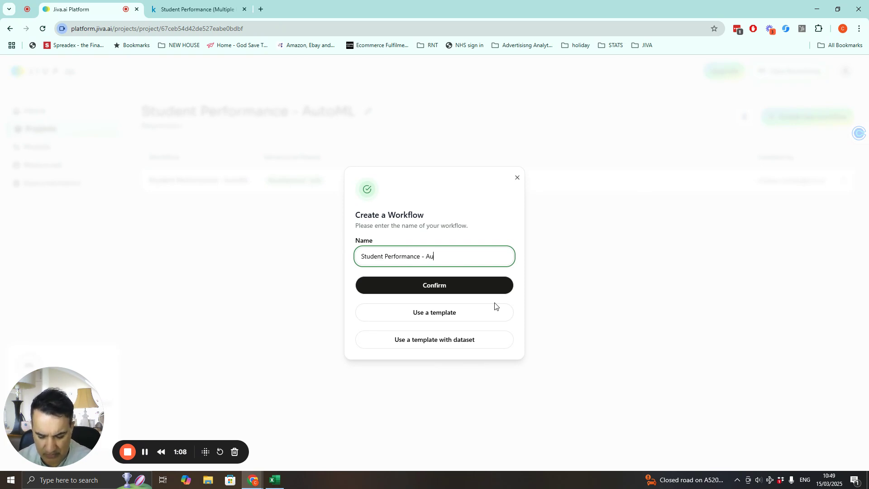
{"action": "type", "text": "to ML"}
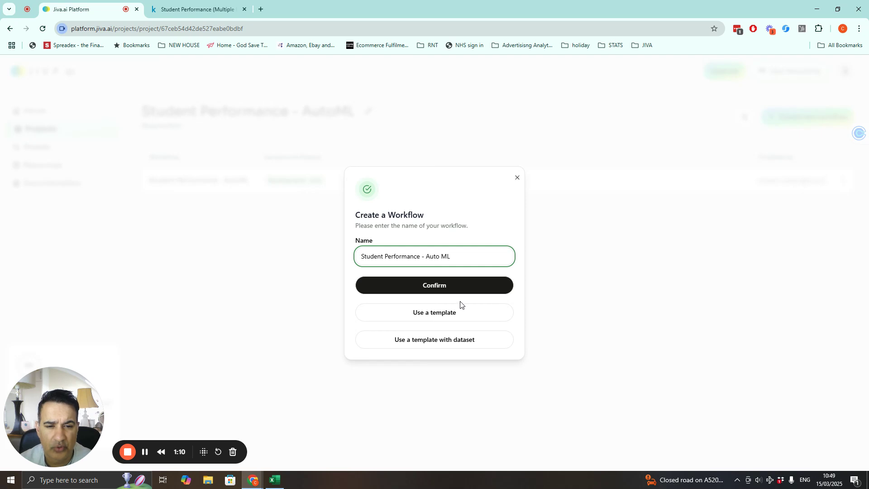
{"action": "left_click", "coordinate": [444, 289]}
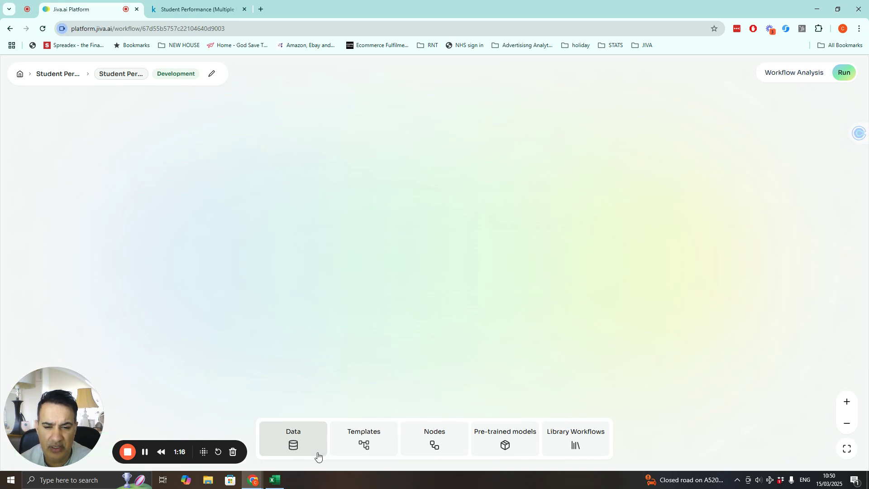
- Open the uploaded files and preview the Student_Performance.csv columns and distributions
{"action": "left_click", "coordinate": [291, 452]}
{"action": "left_click", "coordinate": [283, 273]}
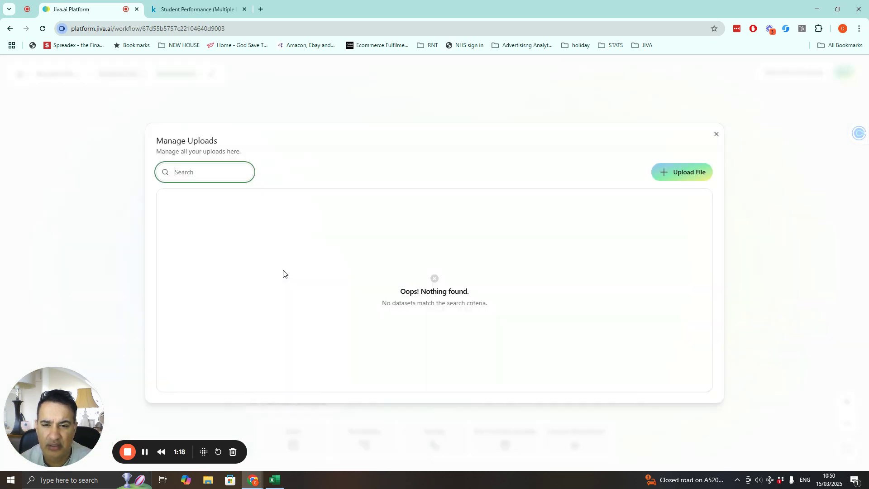
{"action": "scroll", "coordinate": [290, 312], "scroll_direction": "down", "scroll_amount": 1}
{"action": "scroll", "coordinate": [289, 312], "scroll_direction": "down", "scroll_amount": 1}
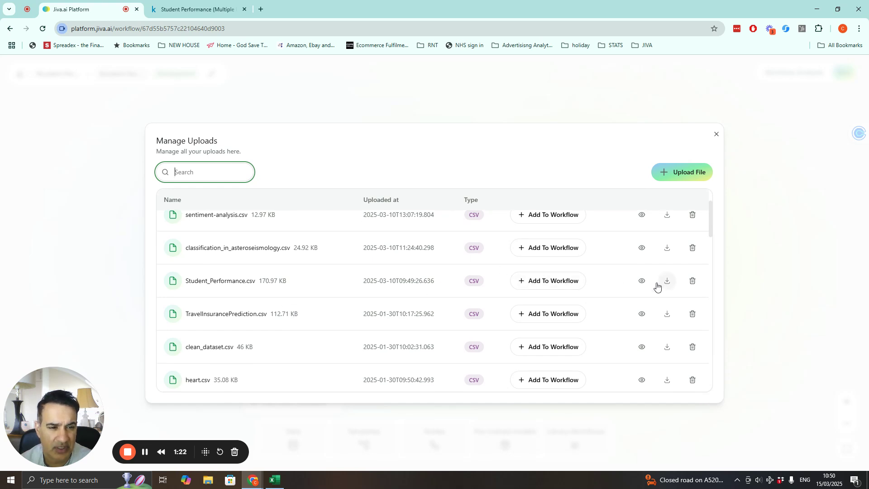
{"action": "left_click", "coordinate": [643, 282]}
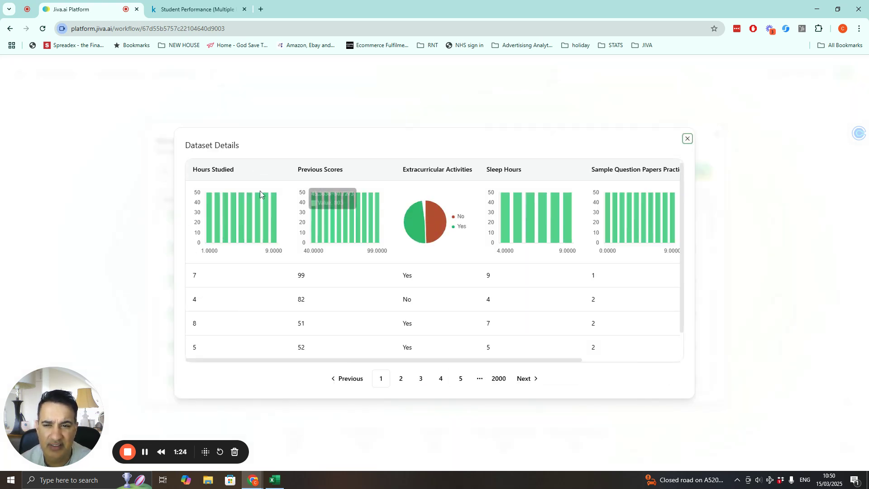
{"action": "left_click_drag", "start_coordinate": [254, 361], "coordinate": [389, 361]}
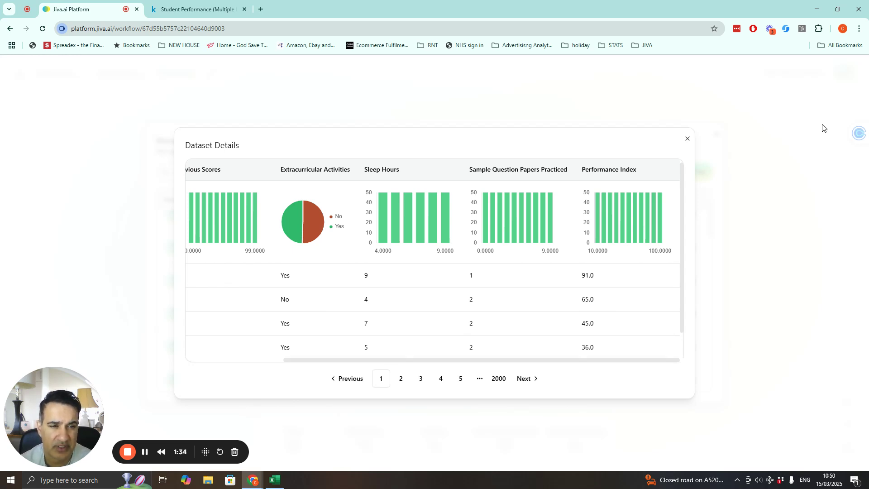
{"action": "left_click", "coordinate": [688, 139]}
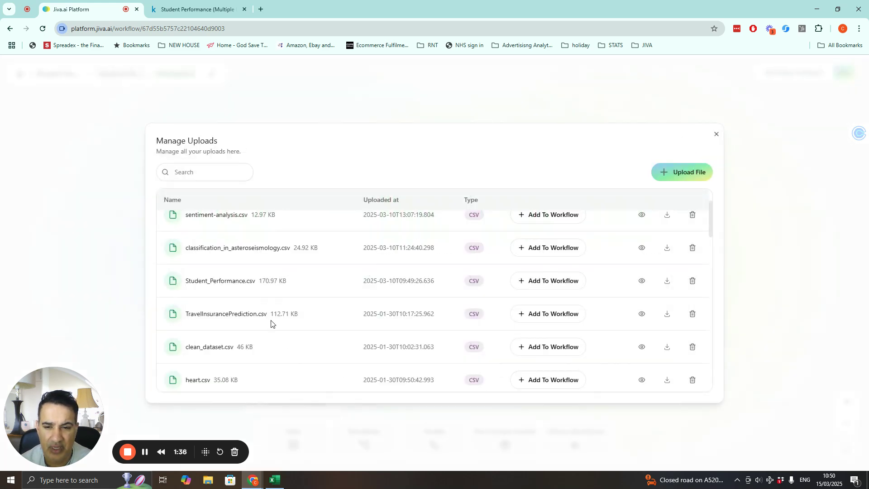
- Add Student_Performance.csv to the workflow and move its Dataset node to the upper left of the canvas
{"action": "left_click", "coordinate": [531, 281]}
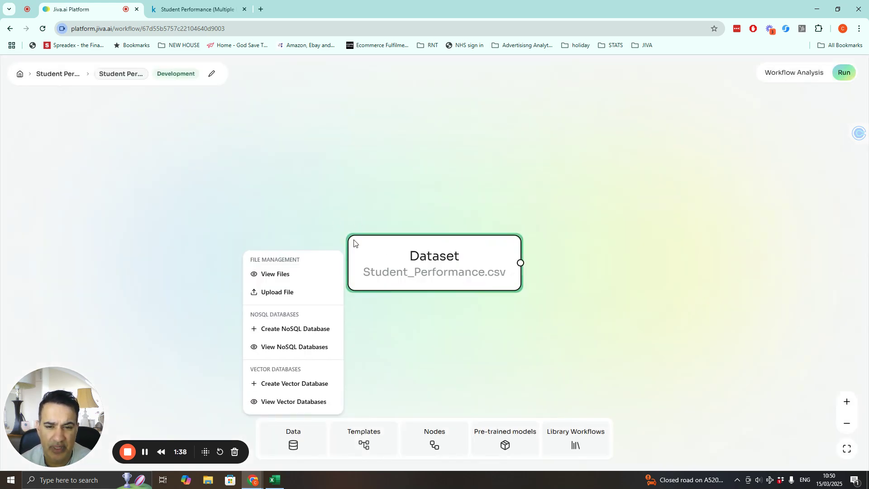
{"action": "mouse_move", "coordinate": [392, 259]}
{"action": "left_mouse_down"}
{"action": "mouse_move", "coordinate": [86, 158]}
{"action": "mouse_move", "coordinate": [67, 137]}
{"action": "left_mouse_up"}
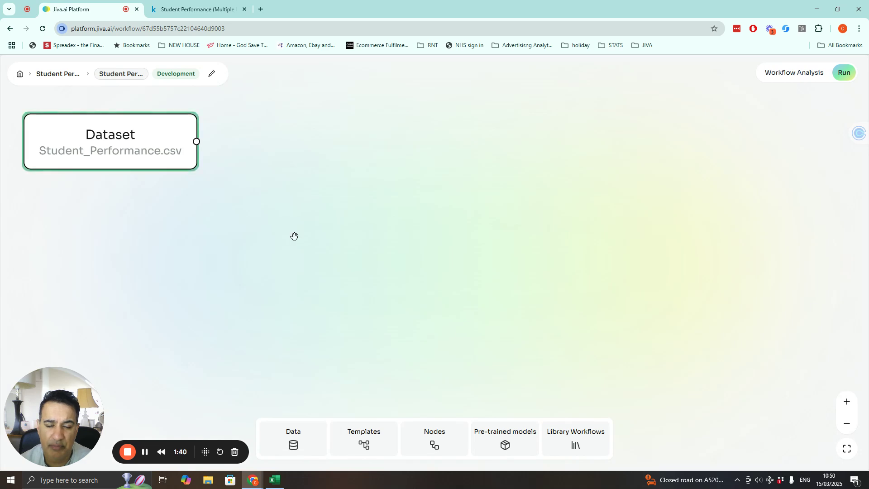
- Open the node library and browse the Data Processing and Data Engineering nodes
{"action": "left_click", "coordinate": [436, 446]}
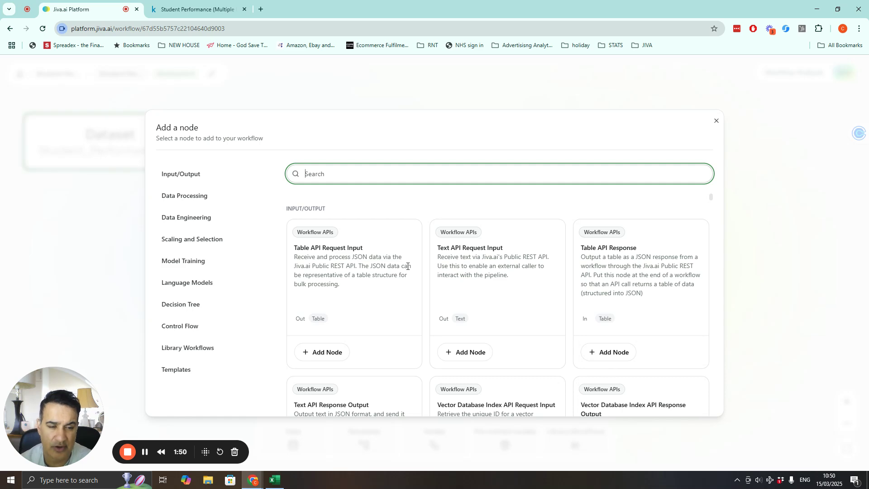
{"action": "scroll", "coordinate": [408, 266], "scroll_direction": "down", "scroll_amount": 7}
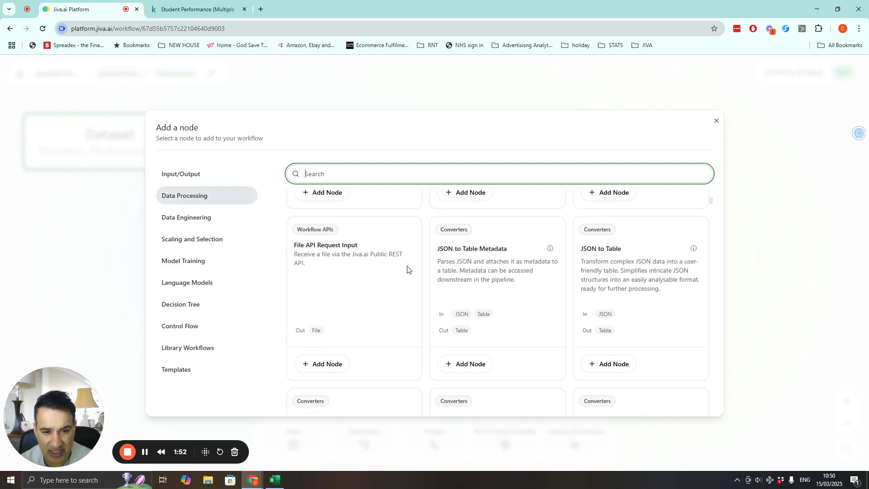
{"action": "scroll", "coordinate": [407, 270], "scroll_direction": "down", "scroll_amount": 2}
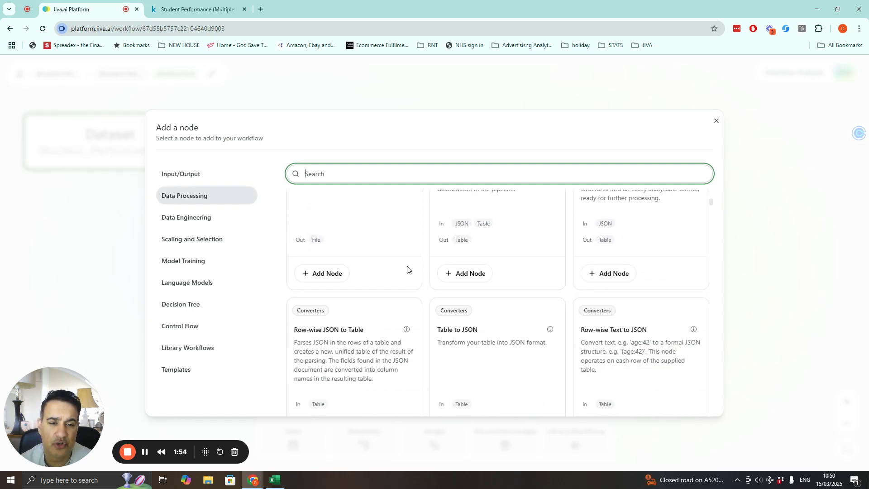
{"action": "scroll", "coordinate": [407, 270], "scroll_direction": "down", "scroll_amount": 3}
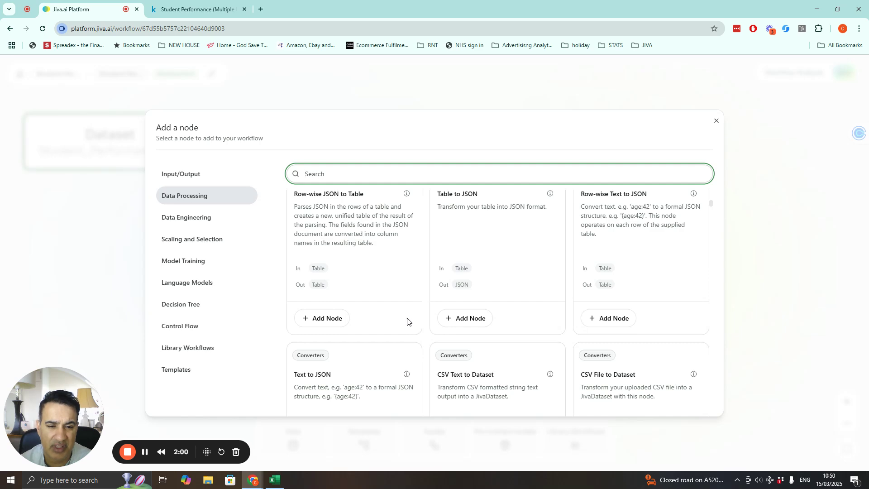
{"action": "scroll", "coordinate": [407, 321], "scroll_direction": "down", "scroll_amount": 10}
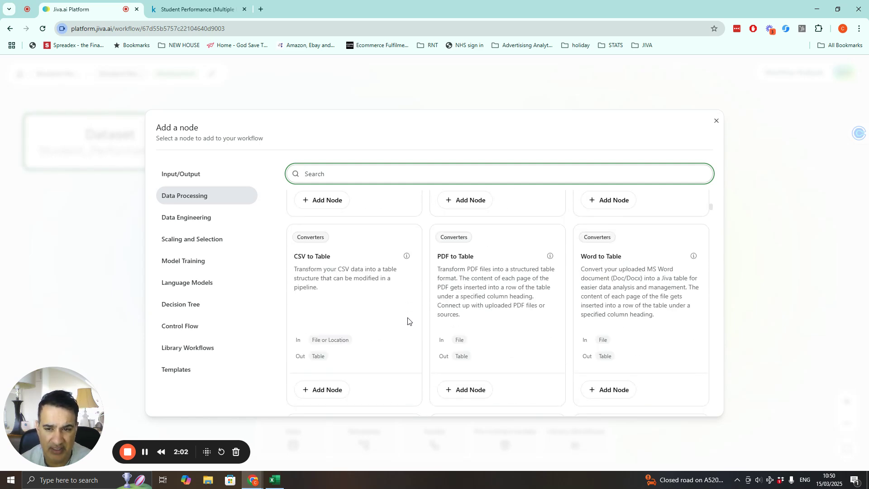
{"action": "scroll", "coordinate": [407, 321], "scroll_direction": "down", "scroll_amount": 10}
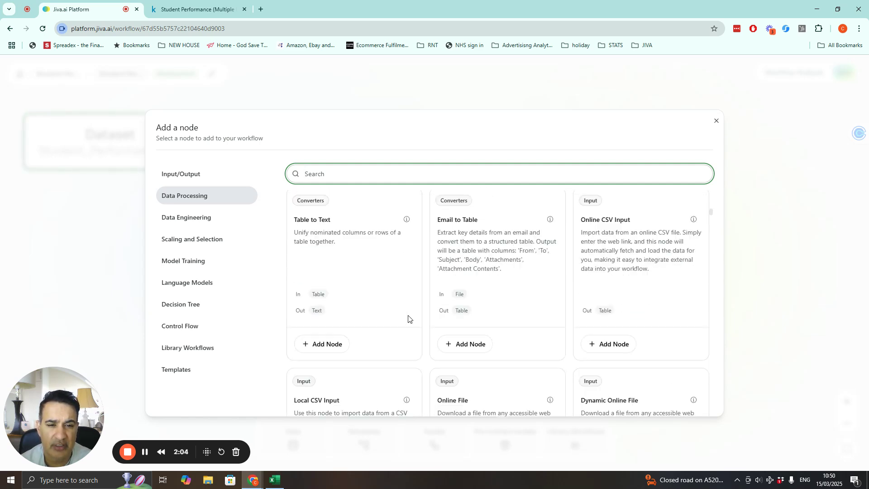
{"action": "left_click", "coordinate": [203, 219]}
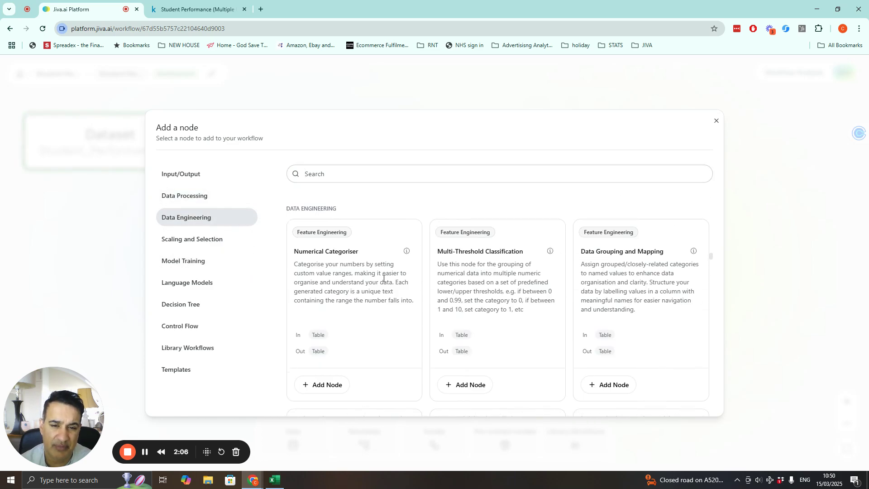
{"action": "scroll", "coordinate": [396, 285], "scroll_direction": "down", "scroll_amount": 2}
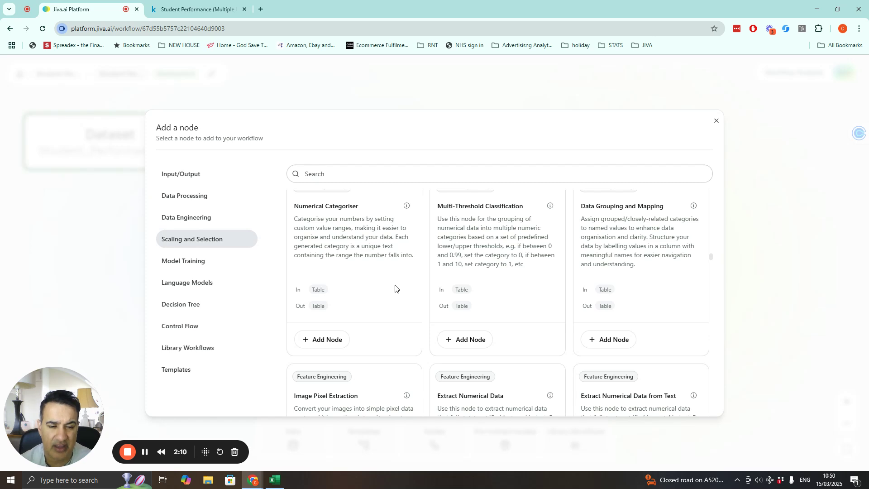
{"action": "scroll", "coordinate": [395, 285], "scroll_direction": "down", "scroll_amount": 3}
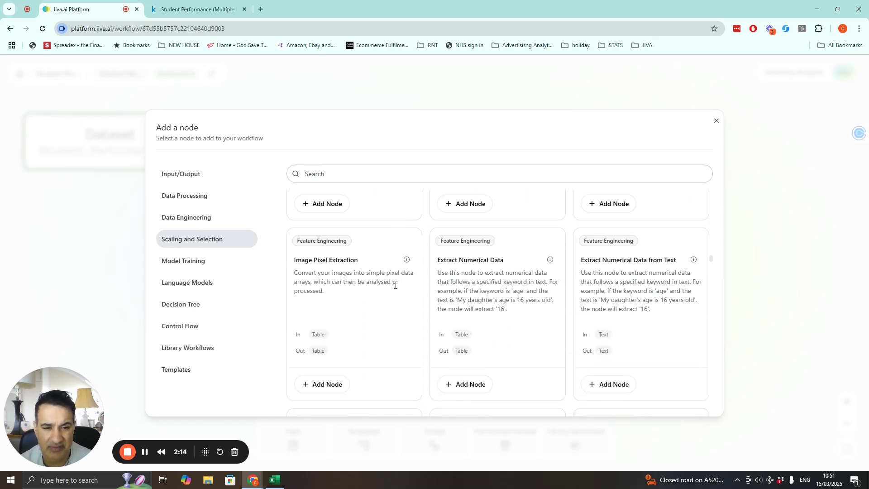
{"action": "scroll", "coordinate": [395, 285], "scroll_direction": "down", "scroll_amount": 4}
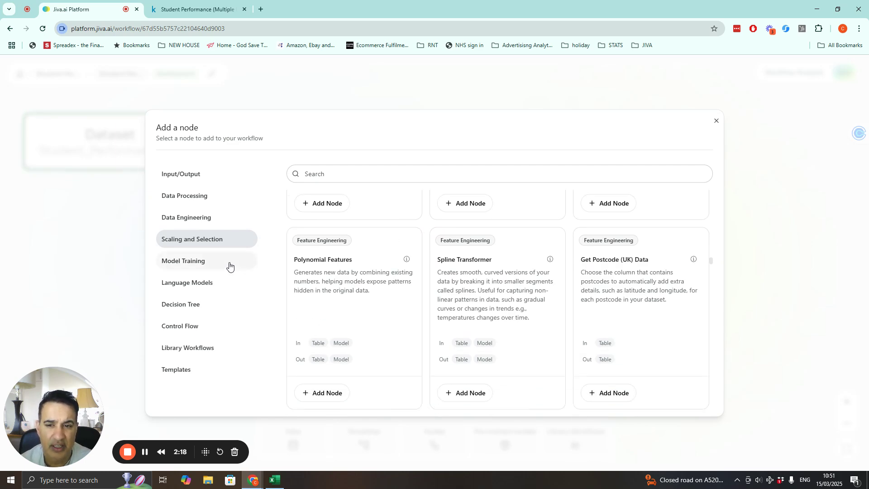
- Browse the Model Training nodes in the node library and examine the AutoML Regressor description
{"action": "left_click", "coordinate": [214, 266]}
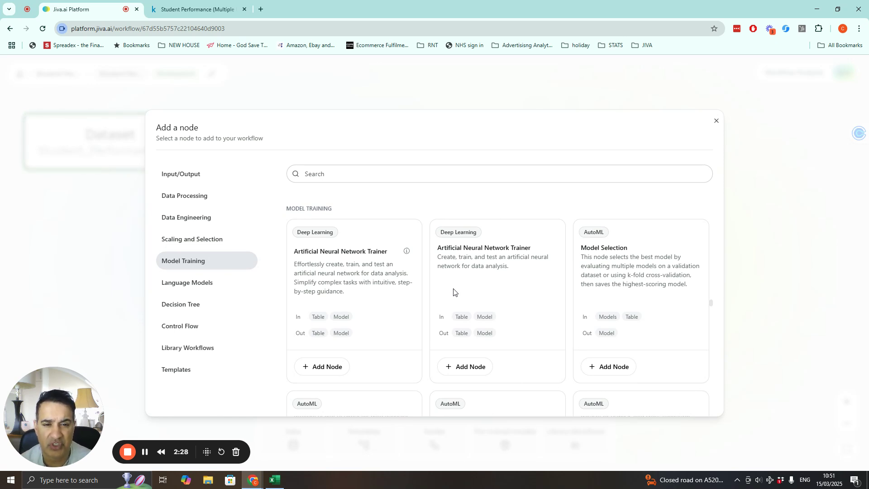
{"action": "scroll", "coordinate": [454, 292], "scroll_direction": "down", "scroll_amount": 2}
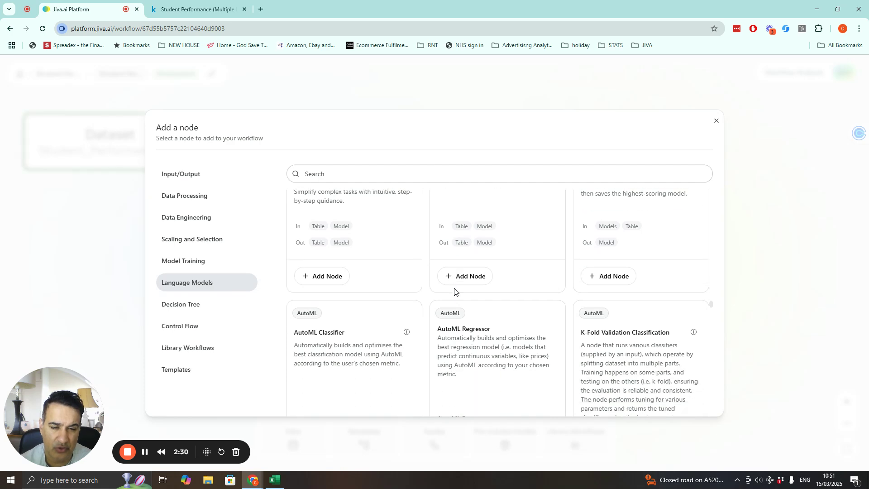
{"action": "scroll", "coordinate": [454, 291], "scroll_direction": "down", "scroll_amount": 3}
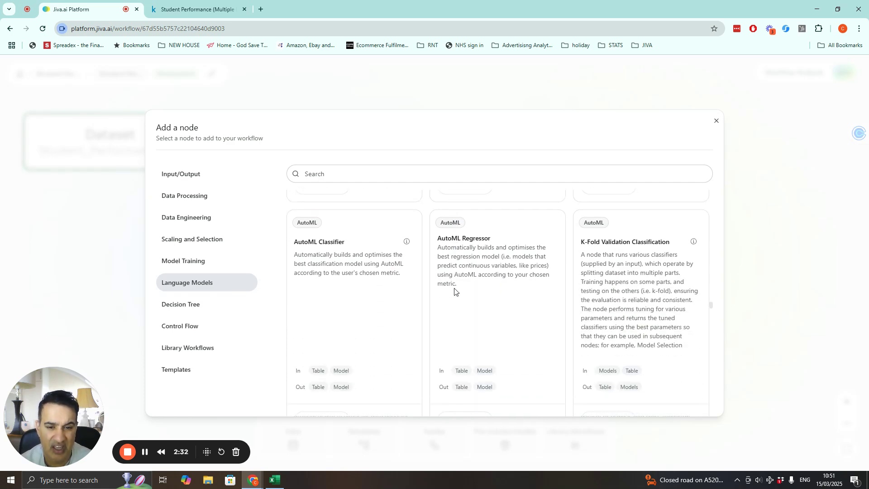
{"action": "scroll", "coordinate": [455, 291], "scroll_direction": "down", "scroll_amount": 2}
{"action": "scroll", "coordinate": [455, 291], "scroll_direction": "down", "scroll_amount": 4}
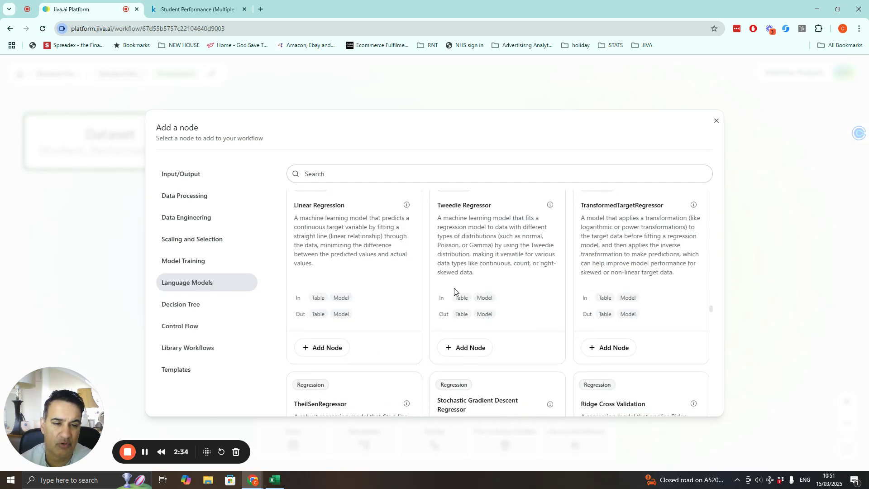
{"action": "scroll", "coordinate": [455, 292], "scroll_direction": "down", "scroll_amount": 3}
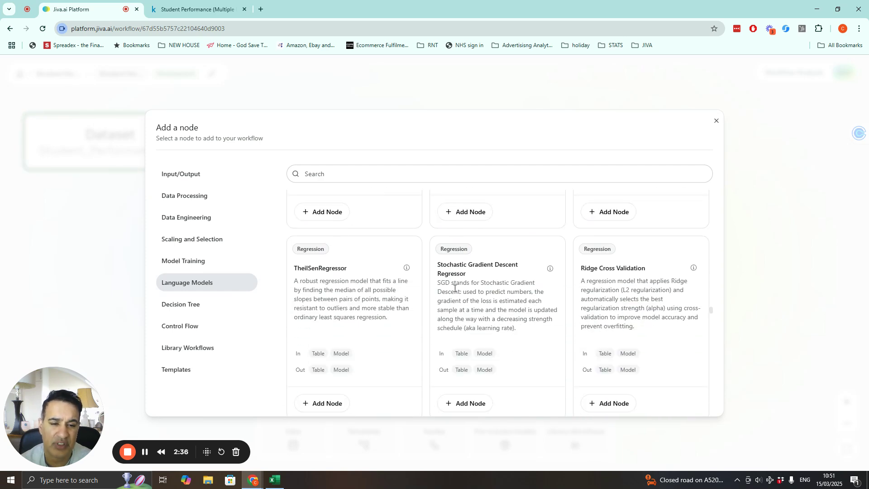
{"action": "scroll", "coordinate": [455, 288], "scroll_direction": "down", "scroll_amount": 3}
{"action": "scroll", "coordinate": [454, 290], "scroll_direction": "down", "scroll_amount": 10}
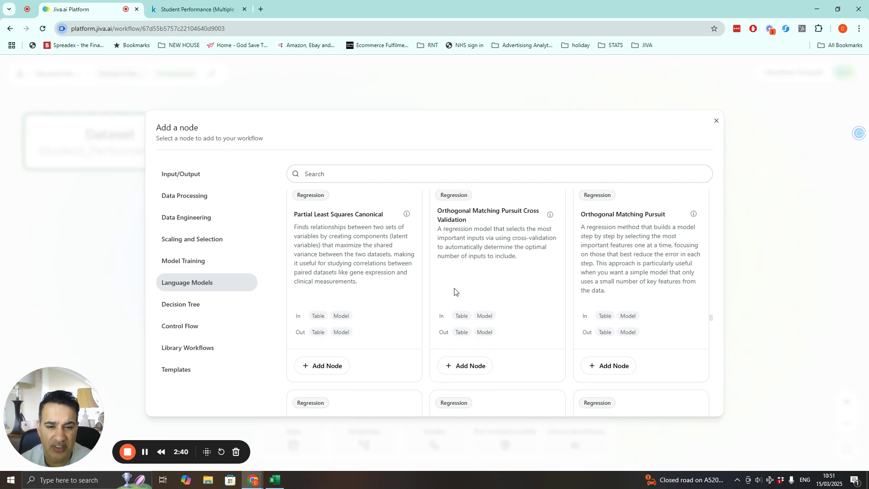
{"action": "scroll", "coordinate": [455, 290], "scroll_direction": "down", "scroll_amount": 5}
{"action": "scroll", "coordinate": [368, 270], "scroll_direction": "up", "scroll_amount": 3}
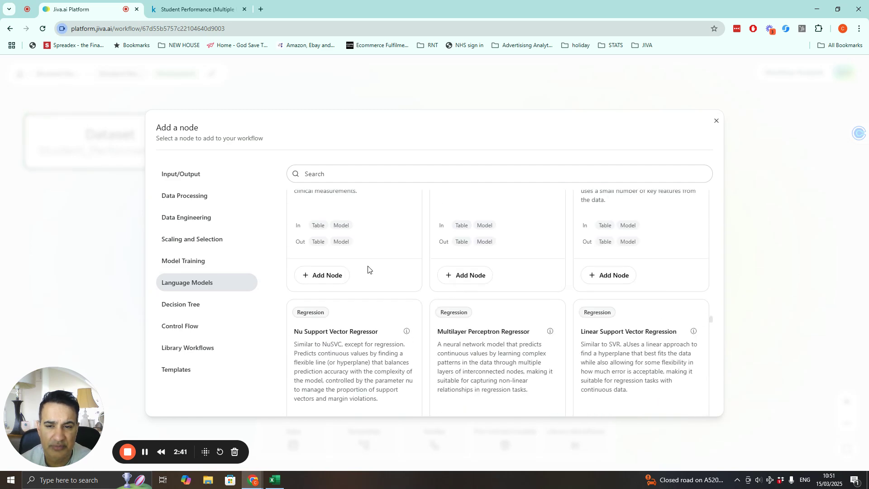
{"action": "left_click", "coordinate": [175, 261]}
{"action": "scroll", "coordinate": [427, 300], "scroll_direction": "down", "scroll_amount": 5}
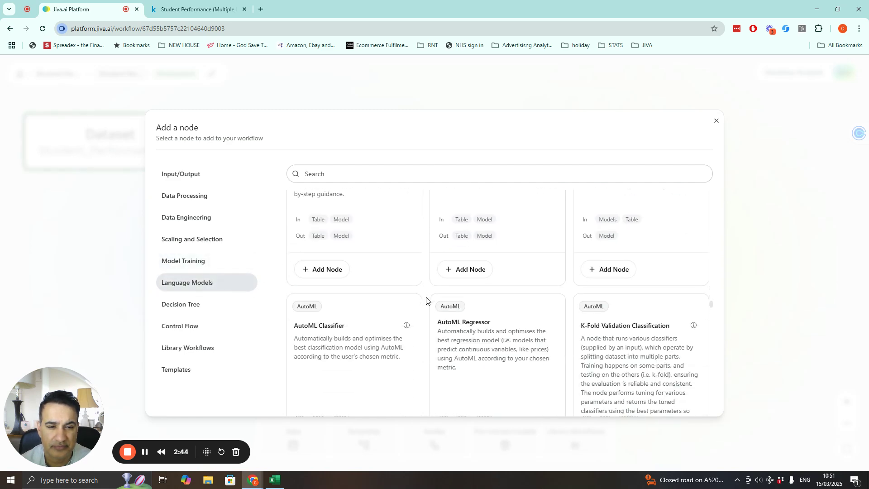
{"action": "scroll", "coordinate": [427, 301], "scroll_direction": "up", "scroll_amount": 2}
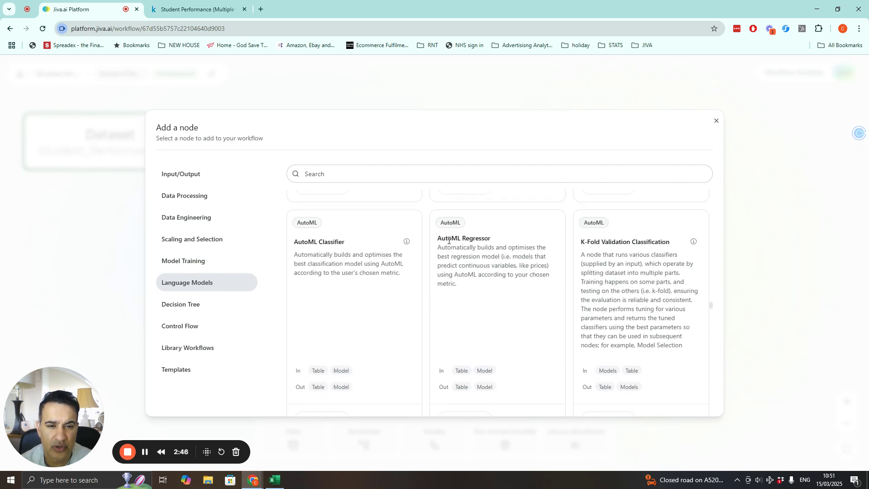
{"action": "left_click_drag", "start_coordinate": [440, 238], "coordinate": [499, 243]}
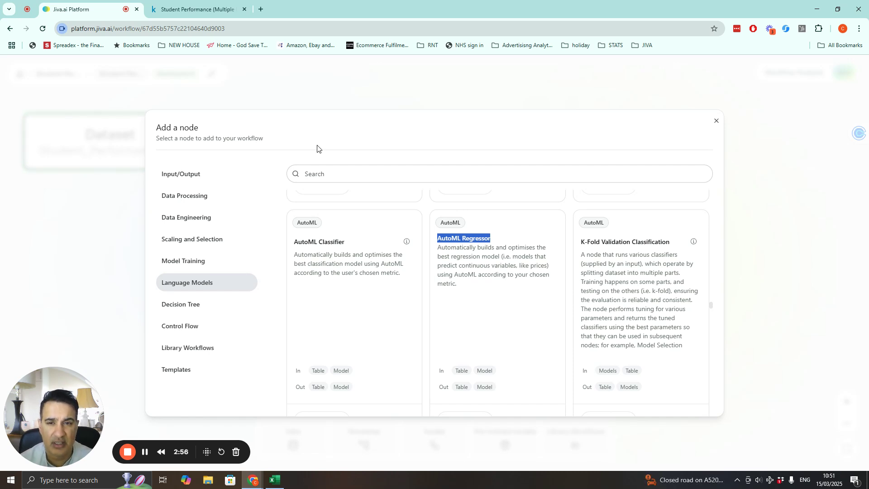
{"action": "left_click", "coordinate": [716, 121]}
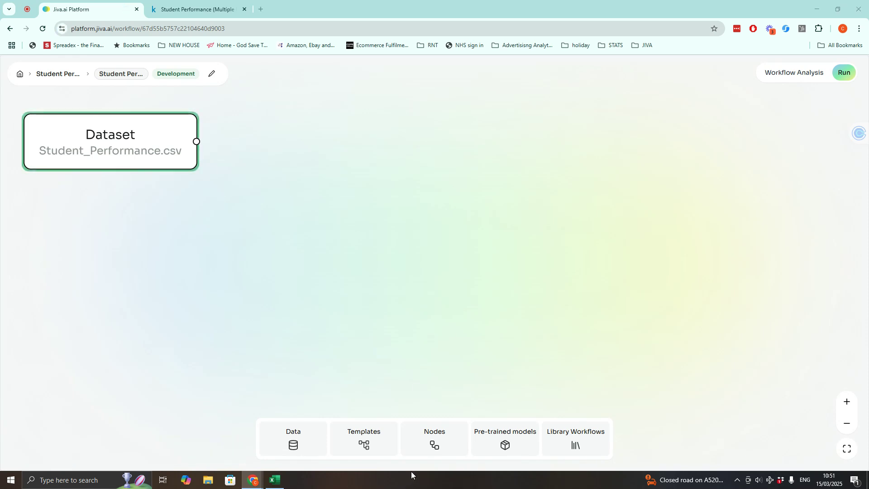
- Search the node library for 'input' and add a Define Inputs and Targets node to the right of the Dataset node
{"action": "left_click", "coordinate": [437, 445]}
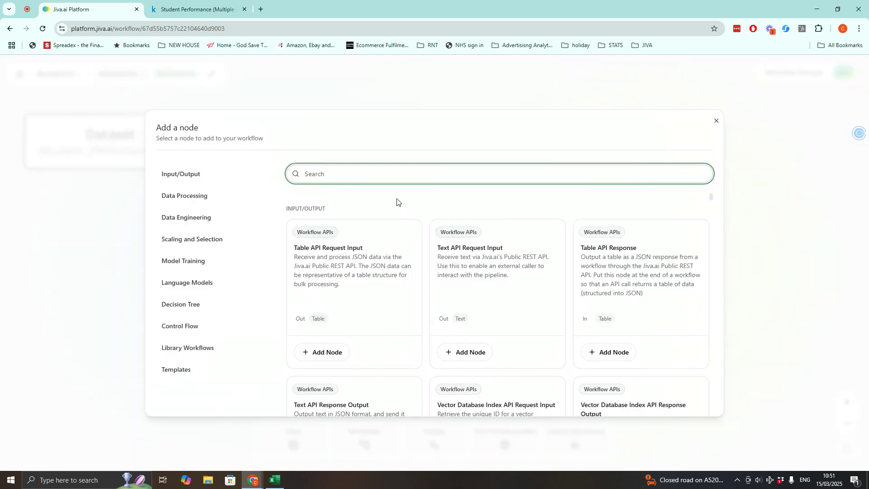
{"action": "type", "text": "input"}
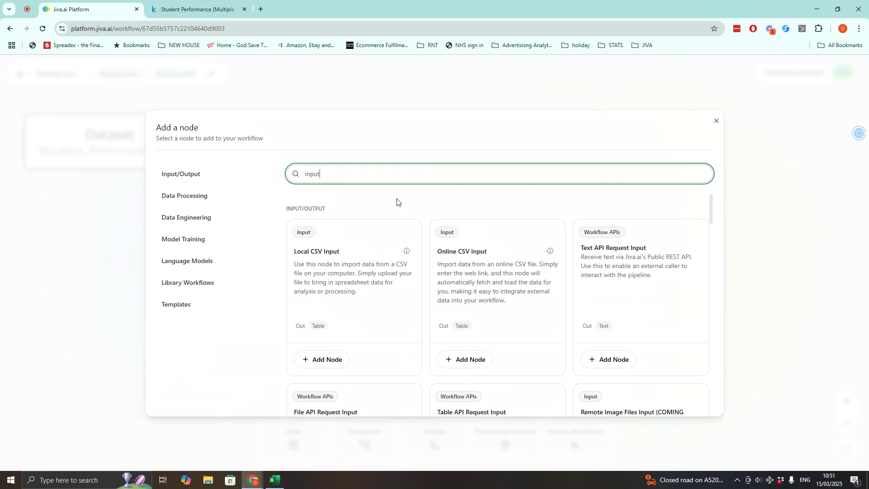
{"action": "scroll", "coordinate": [453, 253], "scroll_direction": "down", "scroll_amount": 2}
{"action": "scroll", "coordinate": [431, 298], "scroll_direction": "down", "scroll_amount": 7}
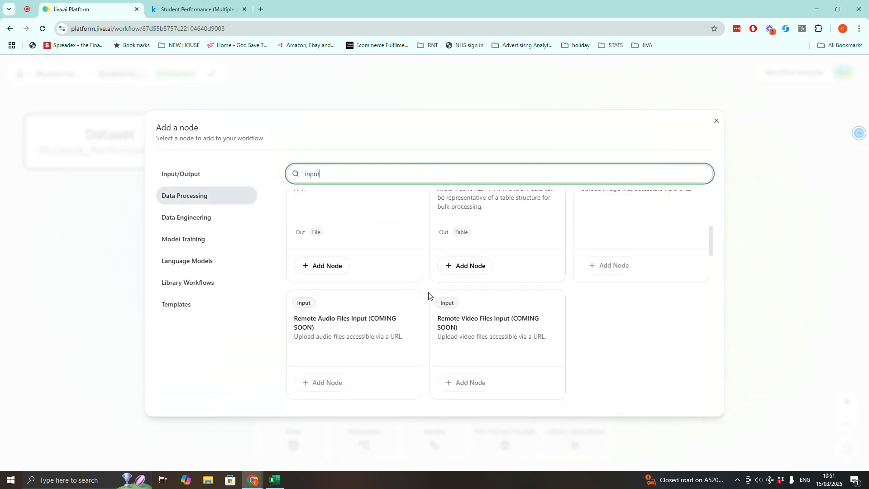
{"action": "scroll", "coordinate": [431, 292], "scroll_direction": "down", "scroll_amount": 8}
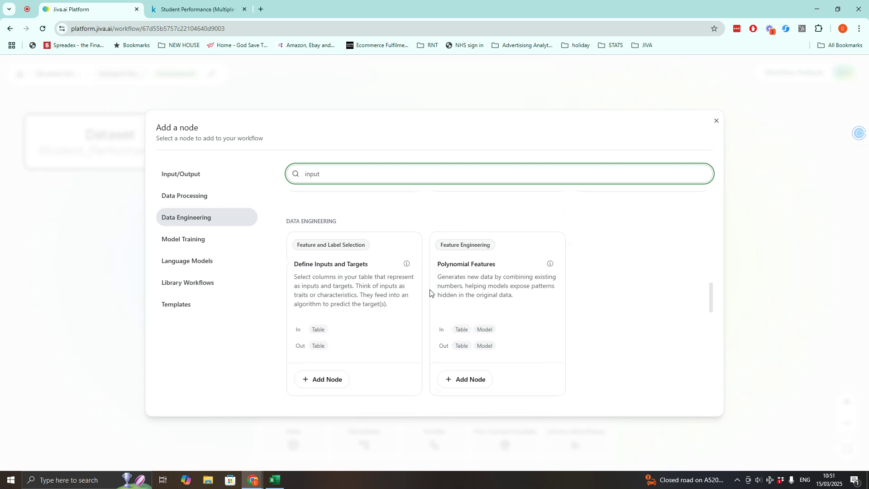
{"action": "left_click", "coordinate": [313, 319]}
{"action": "left_click_drag", "start_coordinate": [413, 250], "coordinate": [353, 164]}
{"action": "left_click", "coordinate": [361, 154]}
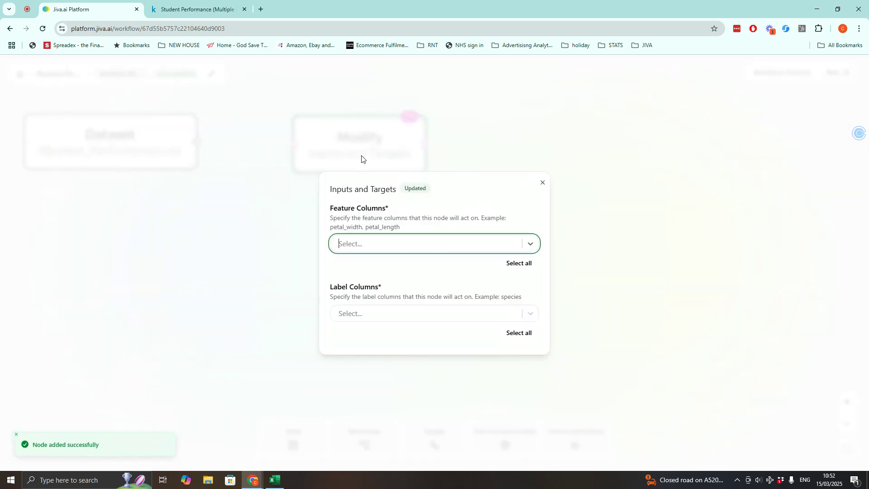
- Set all columns except Performance Index as feature columns and Performance Index as the label column
{"action": "left_click", "coordinate": [516, 263]}
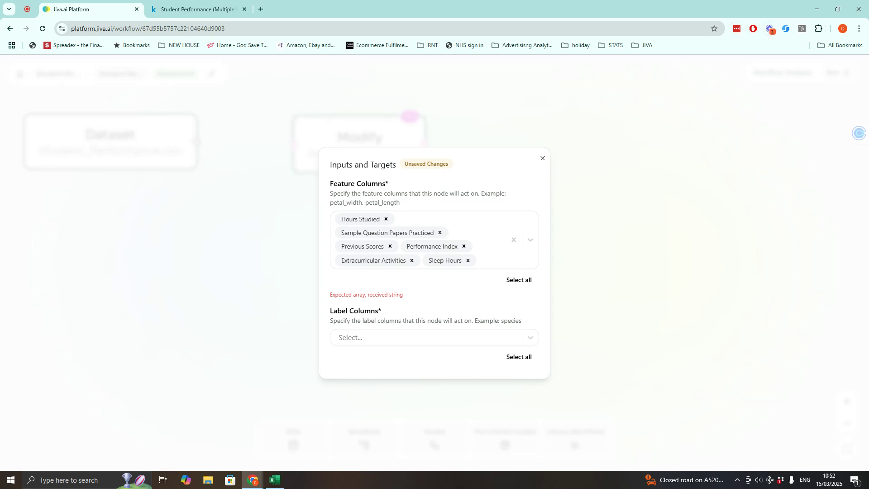
{"action": "left_click", "coordinate": [465, 246]}
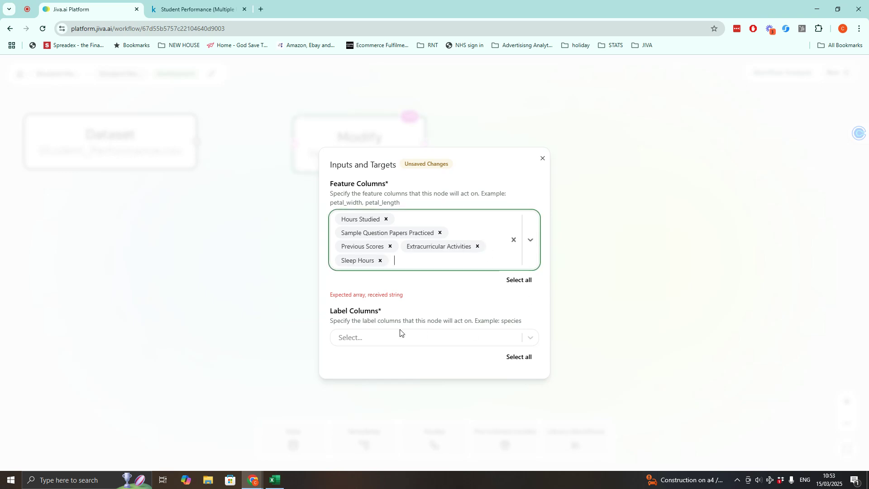
{"action": "left_click", "coordinate": [396, 335]}
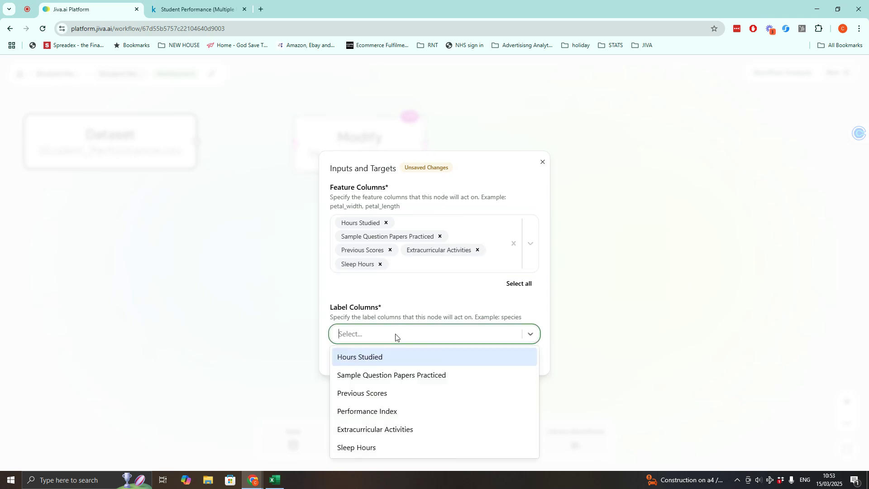
{"action": "left_click", "coordinate": [383, 412]}
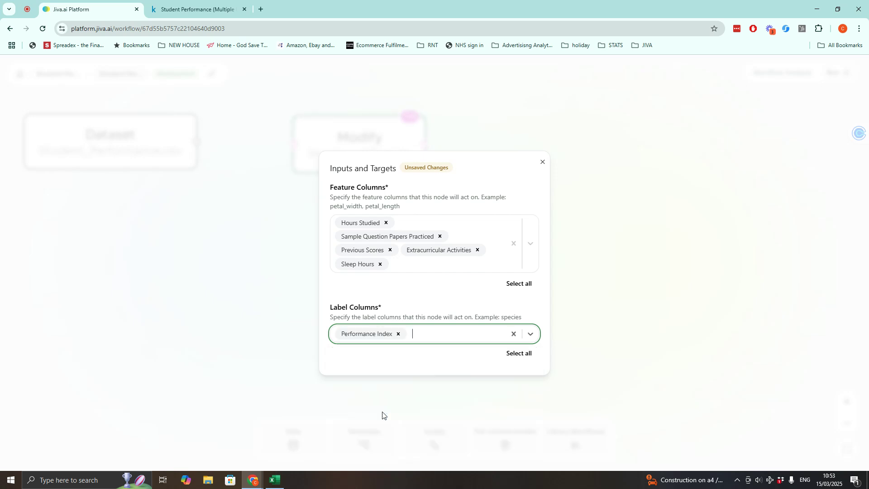
{"action": "left_click", "coordinate": [543, 163]}
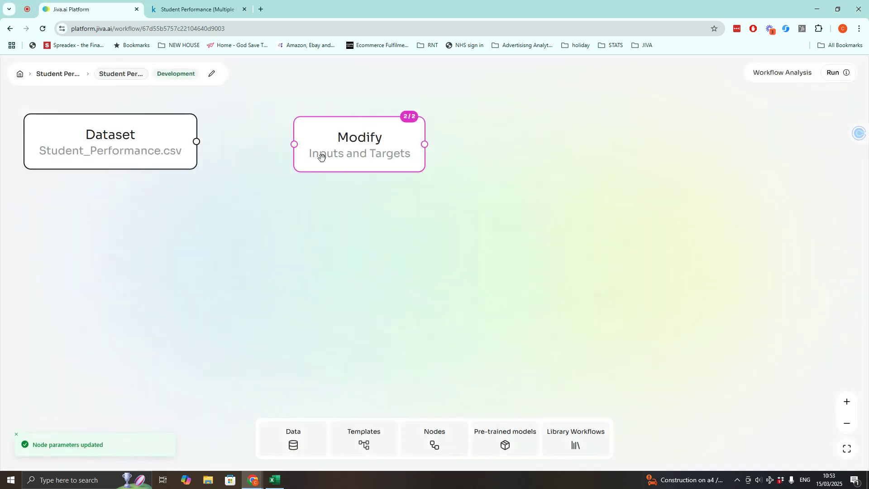
- Search the node library for 'spli' and add a Data Splitter node to the right of the Inputs and Targets node
{"action": "left_click", "coordinate": [454, 449]}
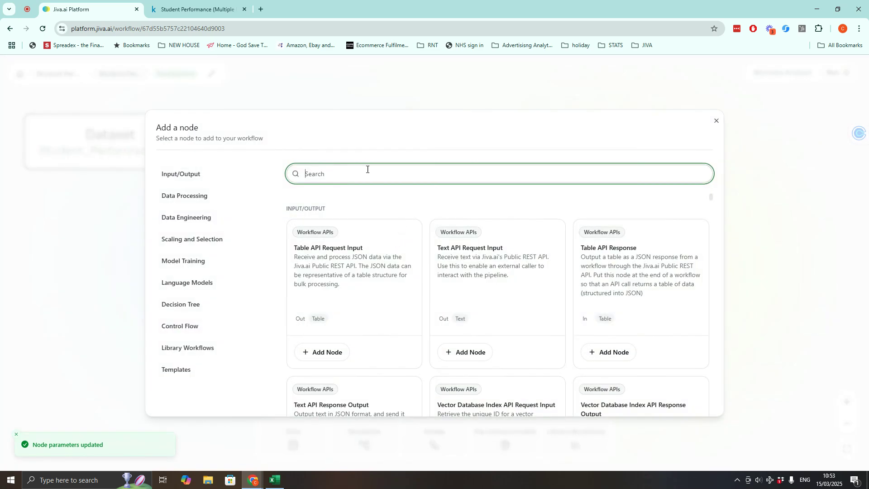
{"action": "type", "text": "spli"}
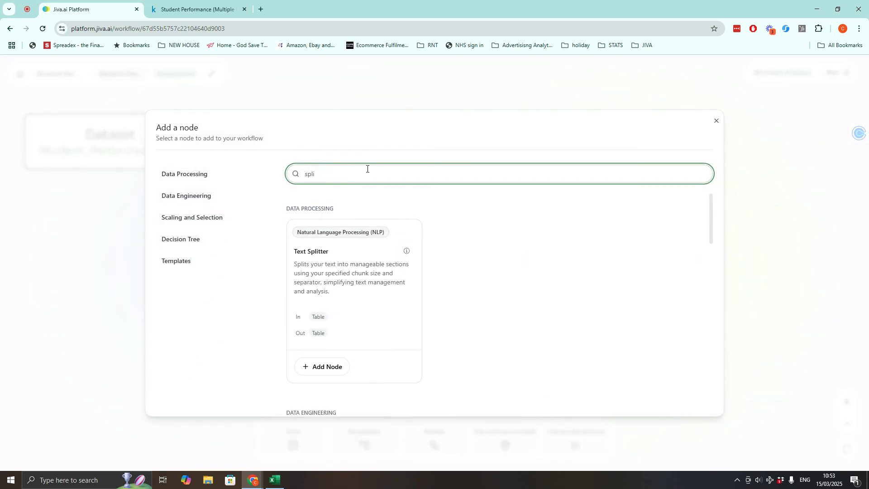
{"action": "scroll", "coordinate": [371, 317], "scroll_direction": "down", "scroll_amount": 5}
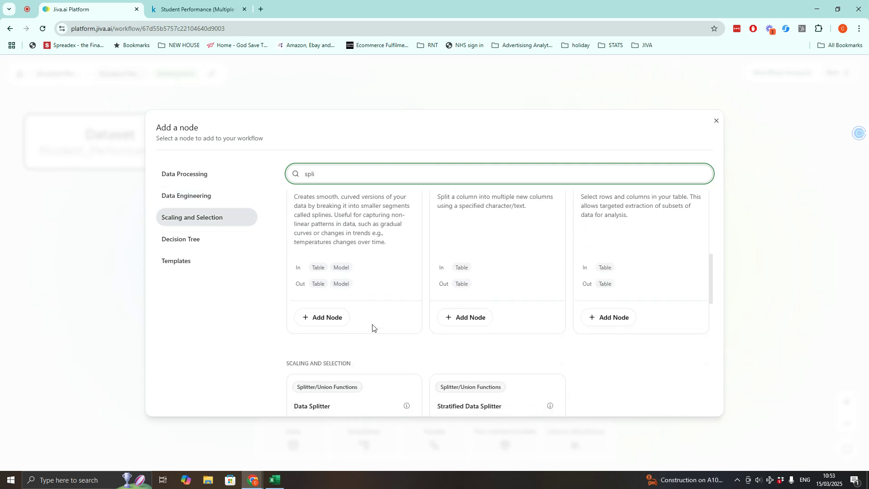
{"action": "scroll", "coordinate": [373, 324], "scroll_direction": "down", "scroll_amount": 5}
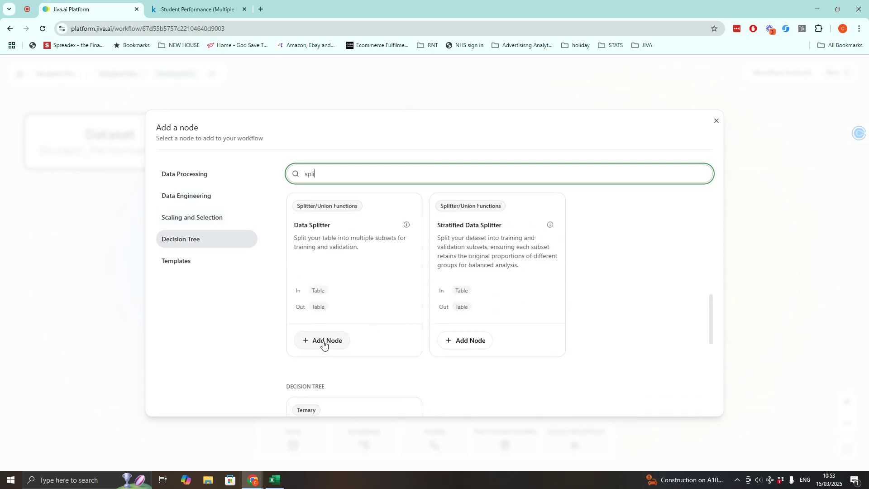
{"action": "left_click", "coordinate": [324, 343]}
{"action": "left_click_drag", "start_coordinate": [429, 267], "coordinate": [553, 150]}
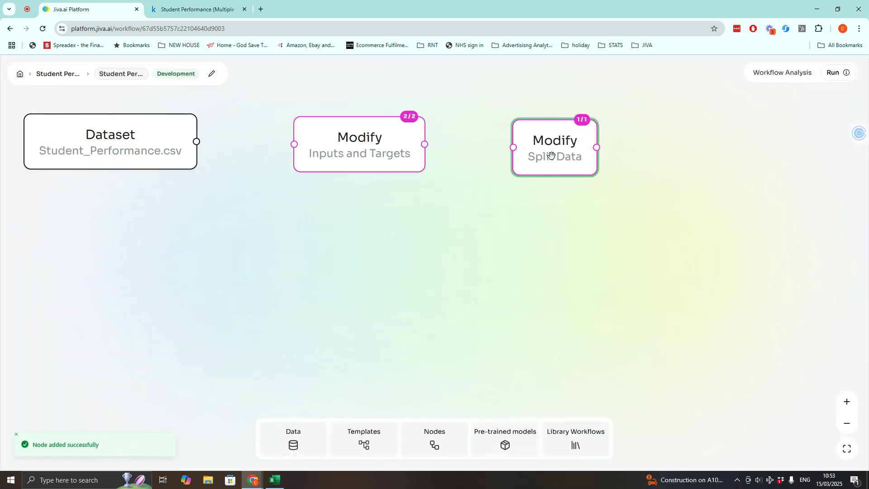
- Set the Split Data node's split fraction to 0.7
{"action": "left_click", "coordinate": [553, 150]}
{"action": "type", "text": "0.8"}
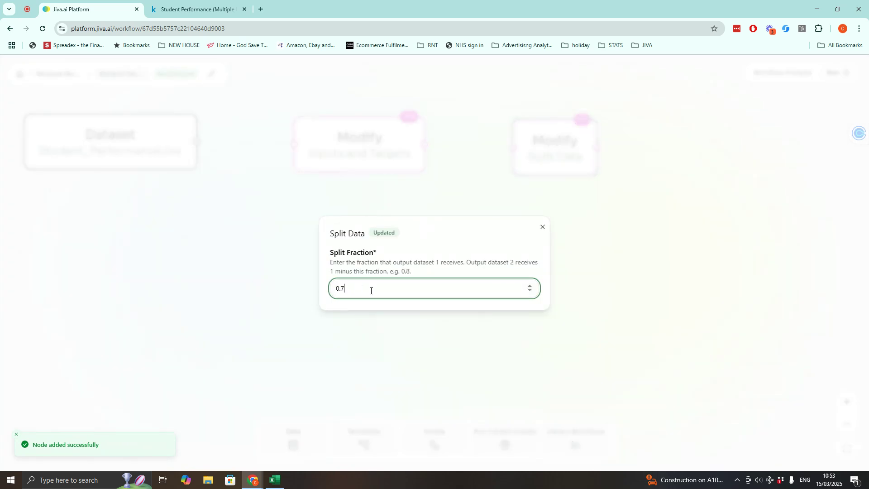
{"action": "left_click", "coordinate": [543, 226]}
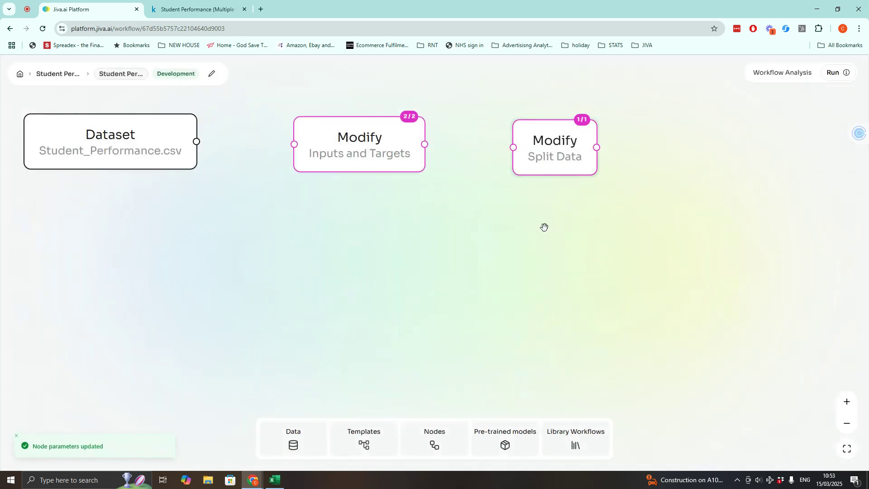
- Search the node library for 'enco' and add an Ordinal Encoder node to the right of the Split Data node, opening its settings
{"action": "left_click", "coordinate": [435, 442]}
{"action": "type", "text": "orig"}
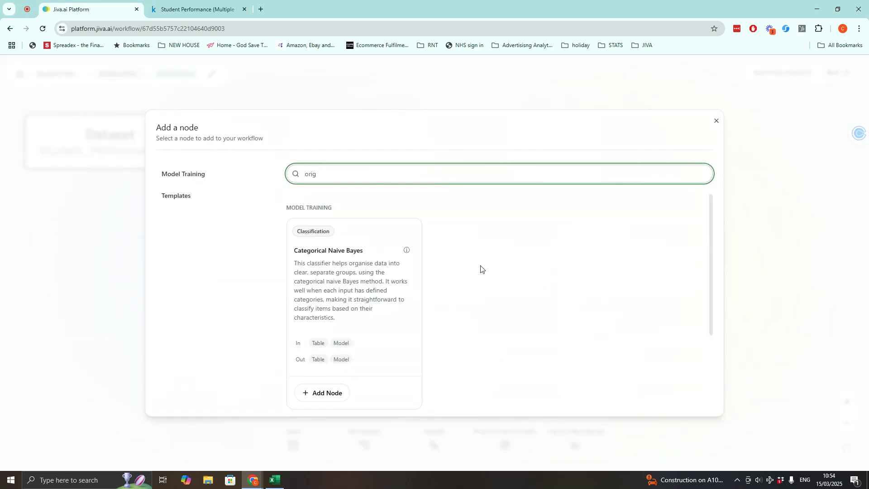
{"action": "scroll", "coordinate": [481, 269], "scroll_direction": "down", "scroll_amount": 3}
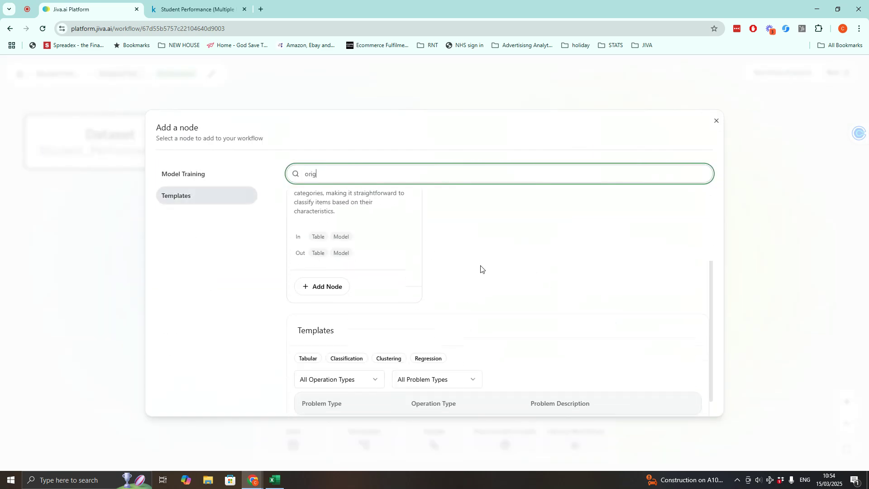
{"action": "scroll", "coordinate": [481, 270], "scroll_direction": "up", "scroll_amount": 3}
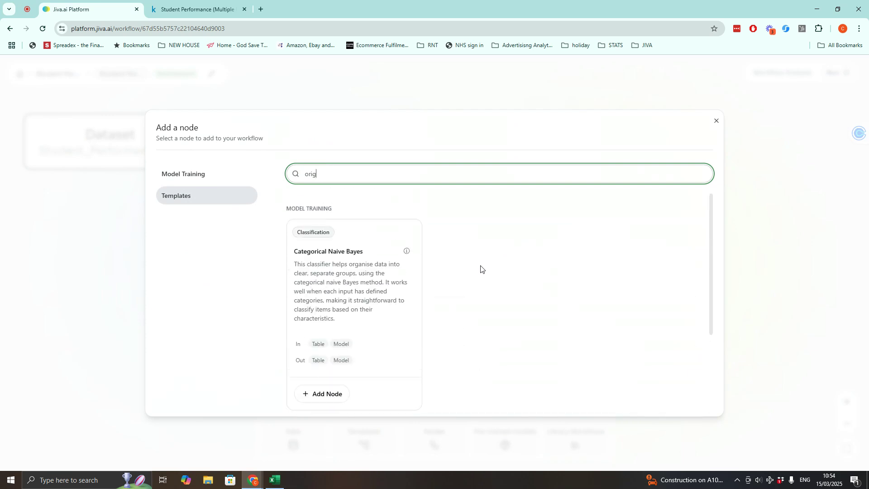
{"action": "left_click_drag", "start_coordinate": [284, 179], "coordinate": [243, 181]}
{"action": "type", "text": "e"}
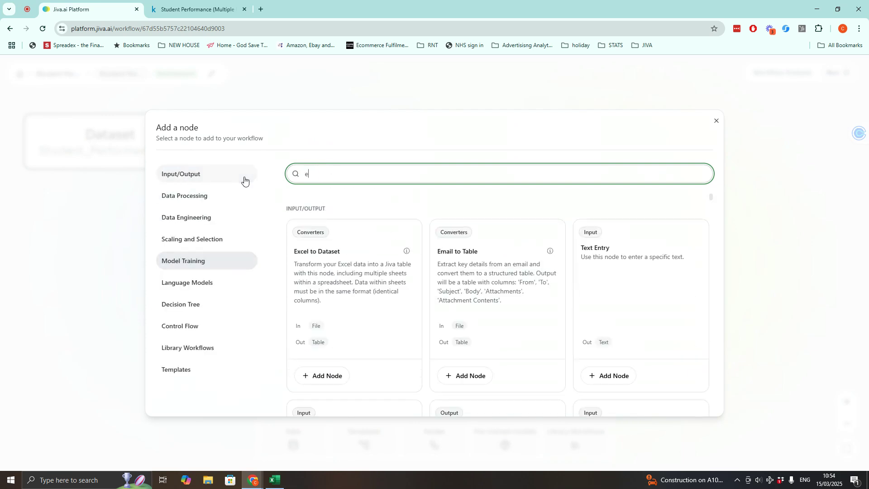
{"action": "type", "text": "nco"}
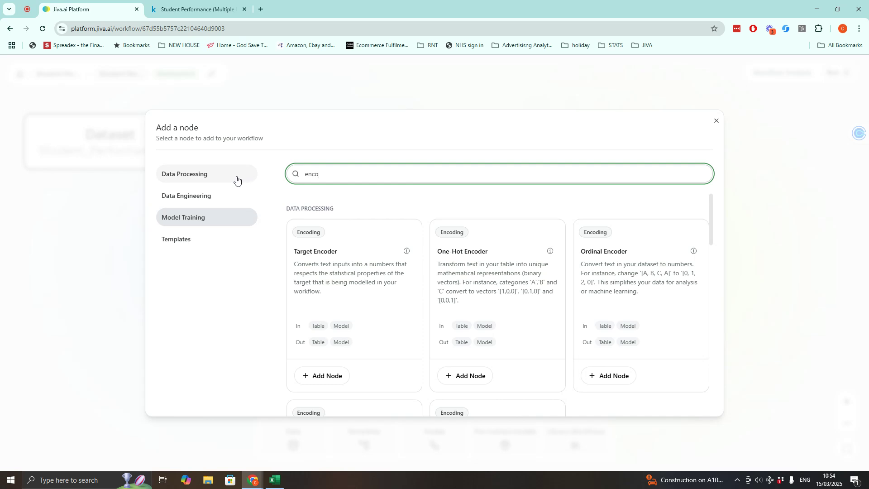
{"action": "scroll", "coordinate": [459, 288], "scroll_direction": "down", "scroll_amount": 1}
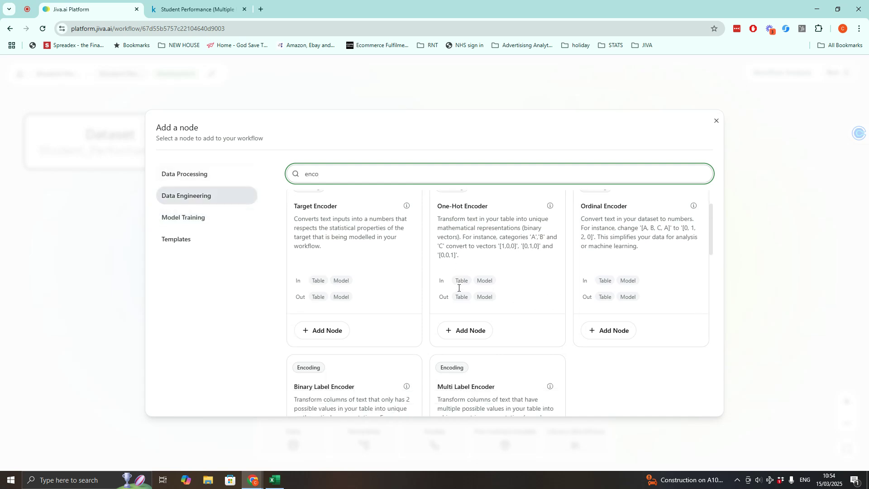
{"action": "left_click", "coordinate": [605, 330]}
{"action": "left_click_drag", "start_coordinate": [453, 258], "coordinate": [733, 154]}
{"action": "left_click", "coordinate": [737, 153]}
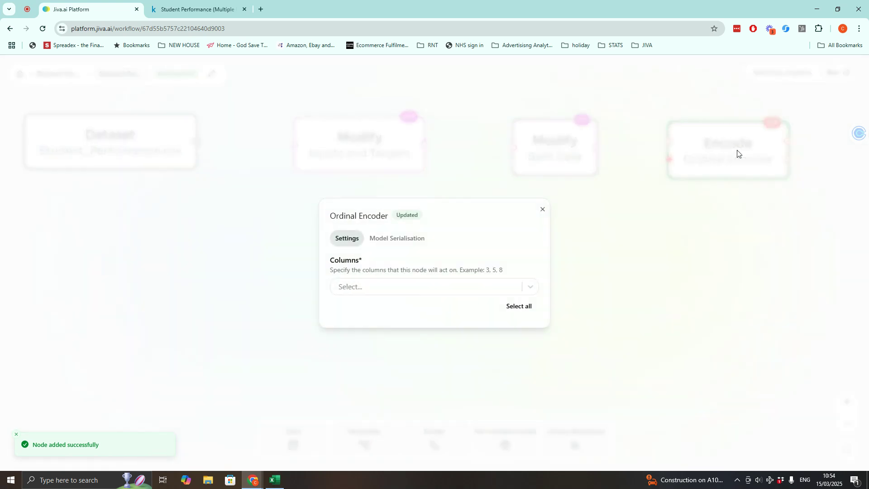
- Set the Ordinal Encoder to act on the Extracurricular Activities column and close its settings
{"action": "left_click", "coordinate": [404, 295]}
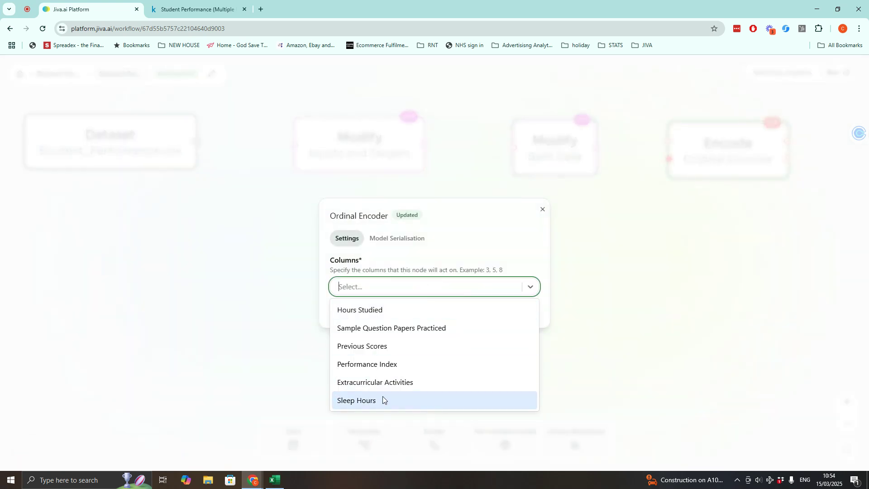
{"action": "left_click", "coordinate": [391, 386]}
{"action": "left_click", "coordinate": [542, 209]}
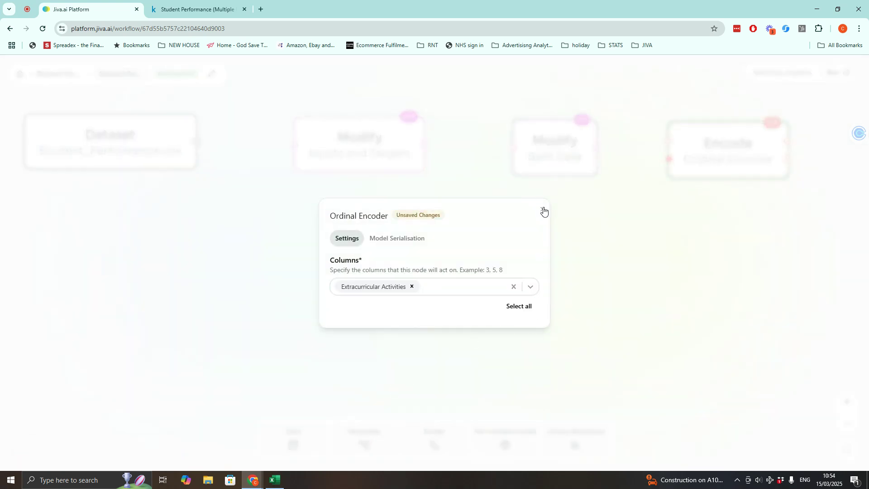
- Search the node library for 'knn' and add a KNN Impute node below the Dataset node
{"action": "left_click", "coordinate": [405, 448]}
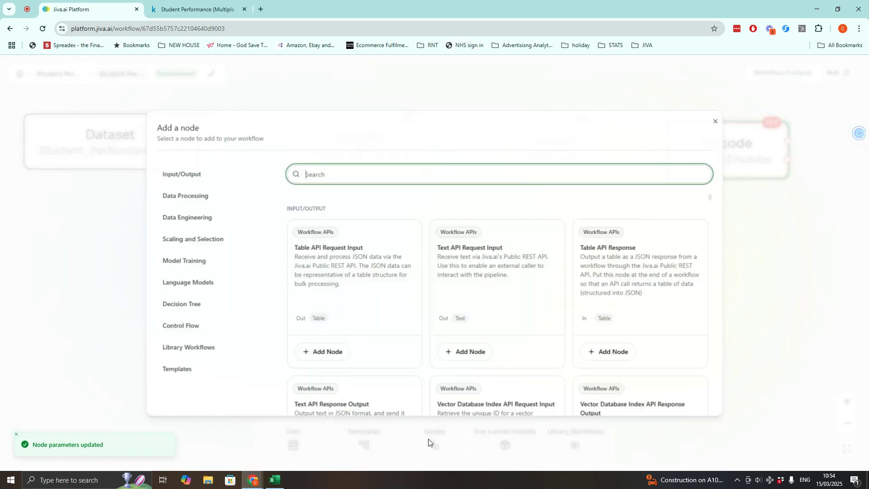
{"action": "type", "text": "knn"}
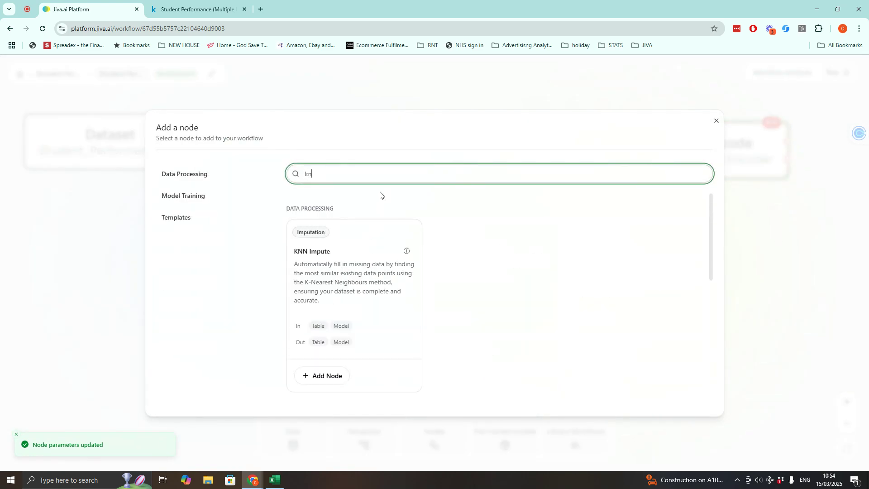
{"action": "left_click", "coordinate": [320, 376]}
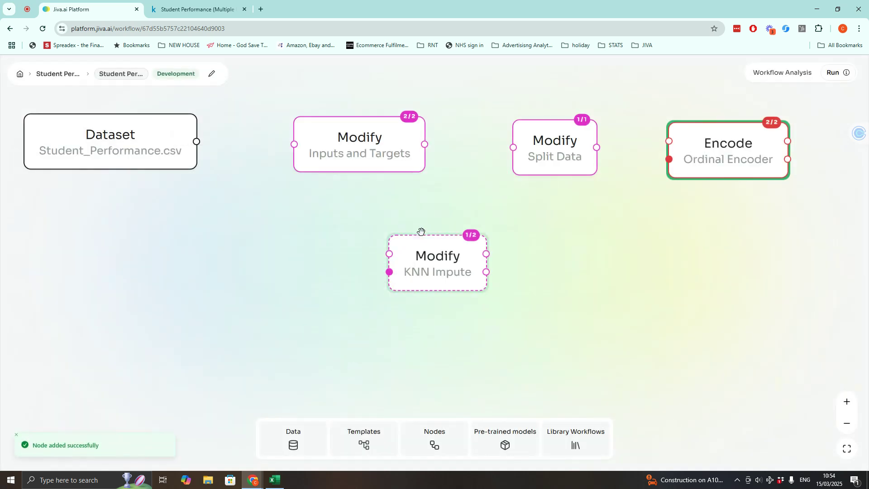
{"action": "left_click_drag", "start_coordinate": [430, 254], "coordinate": [185, 284]}
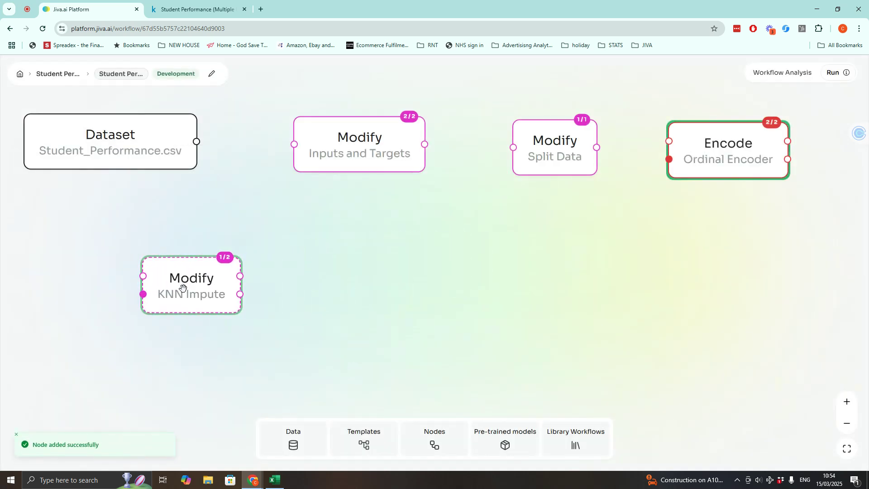
- Set the KNN Impute node to act on all columns except Performance Index
{"action": "left_click", "coordinate": [186, 289]}
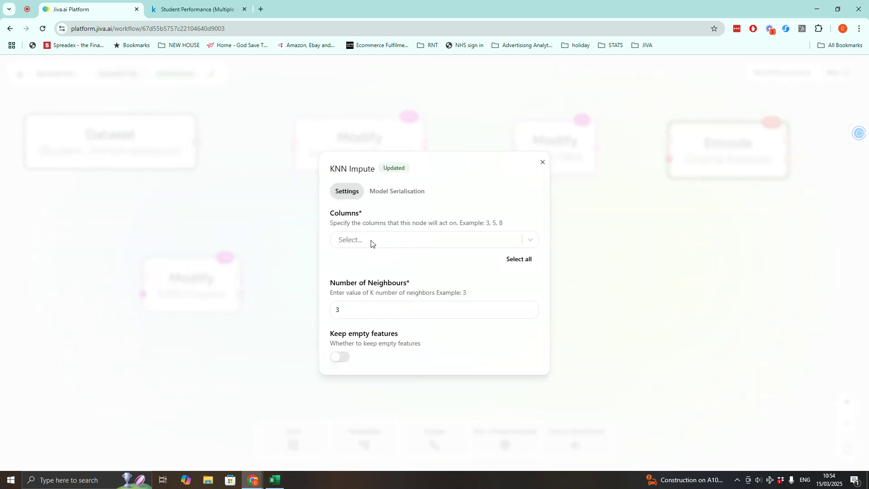
{"action": "left_click", "coordinate": [519, 262]}
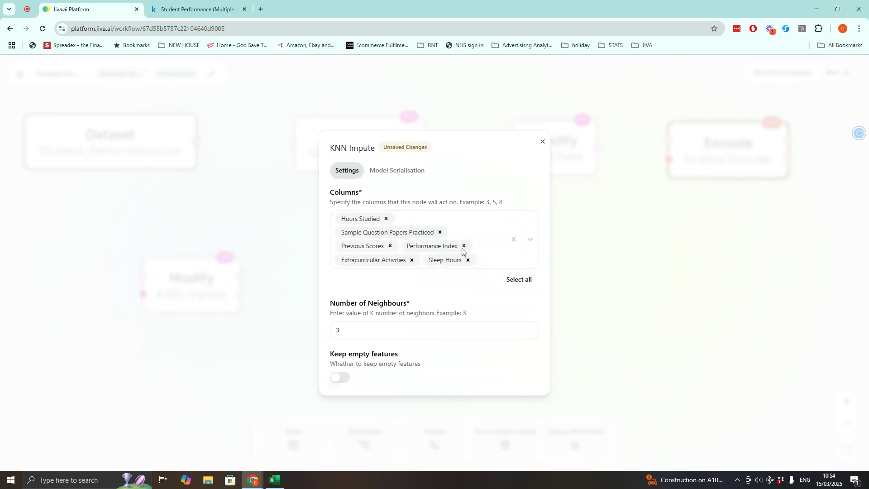
{"action": "left_click", "coordinate": [463, 247]}
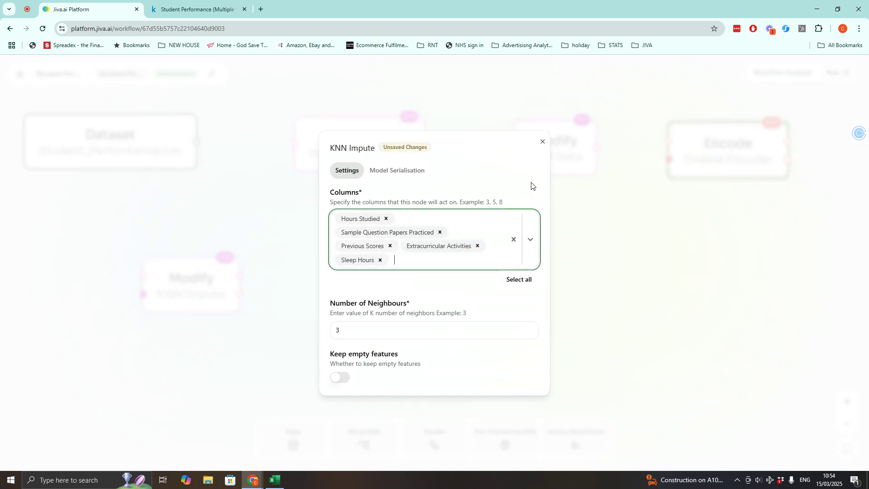
{"action": "left_click", "coordinate": [543, 142]}
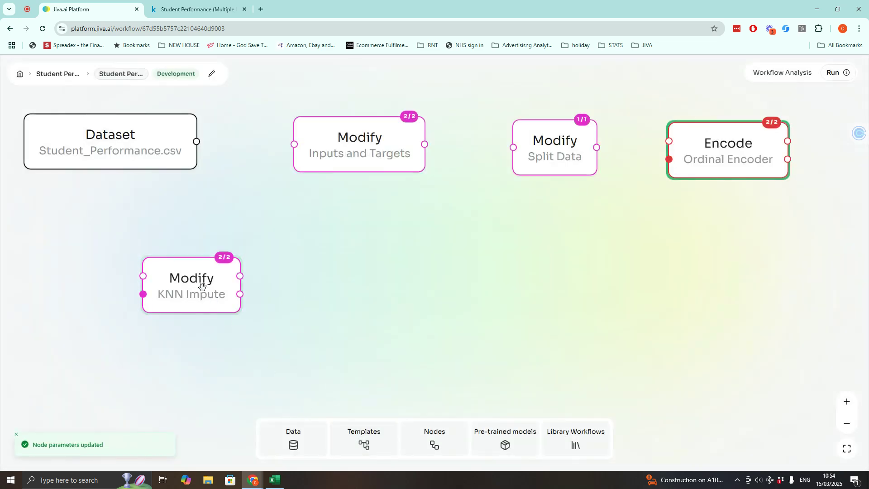
- Search the node library for 'min' and add a Min-Max Normalizer node to the right of the KNN Impute node
{"action": "left_click_drag", "start_coordinate": [202, 285], "coordinate": [178, 287]}
{"action": "left_click", "coordinate": [417, 439]}
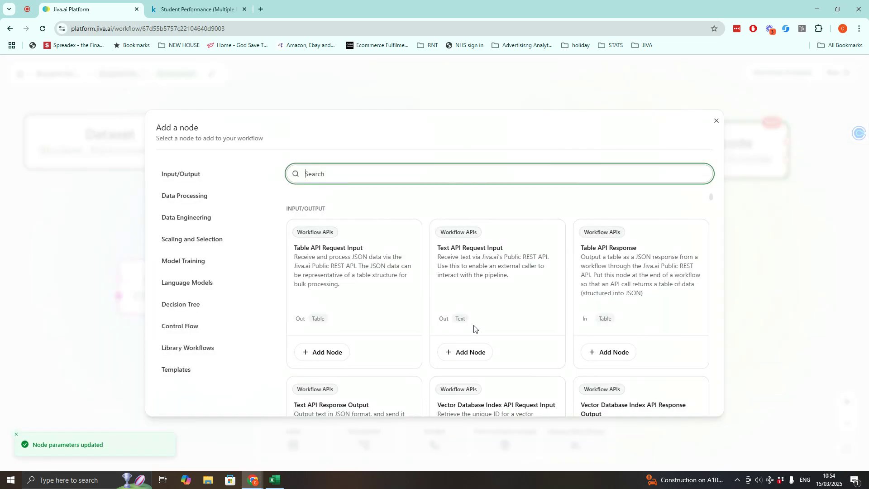
{"action": "type", "text": "min"}
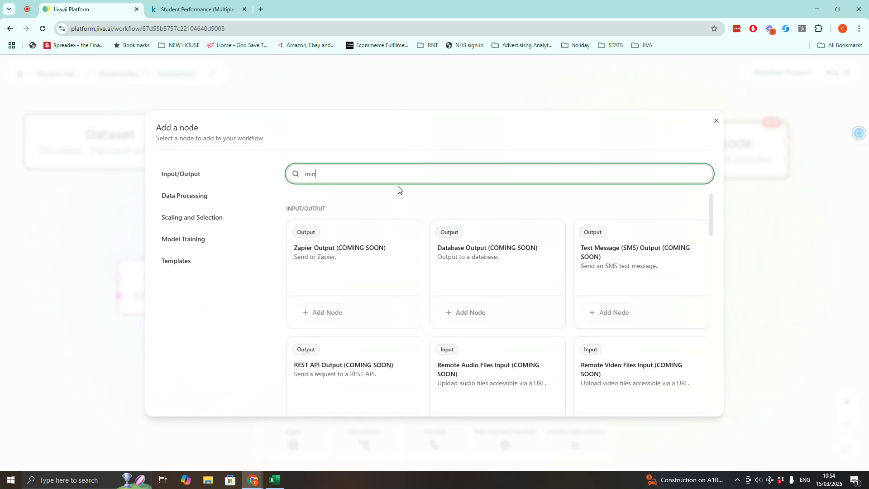
{"action": "scroll", "coordinate": [440, 260], "scroll_direction": "down", "scroll_amount": 8}
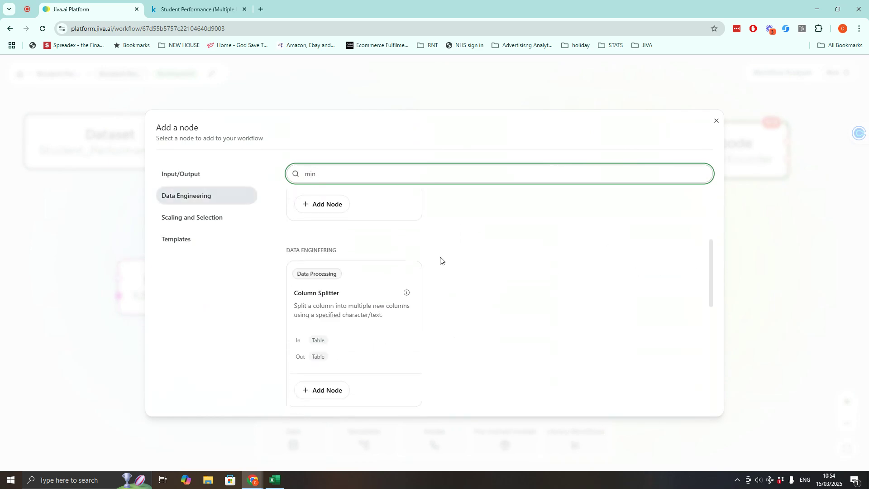
{"action": "scroll", "coordinate": [440, 259], "scroll_direction": "down", "scroll_amount": 1}
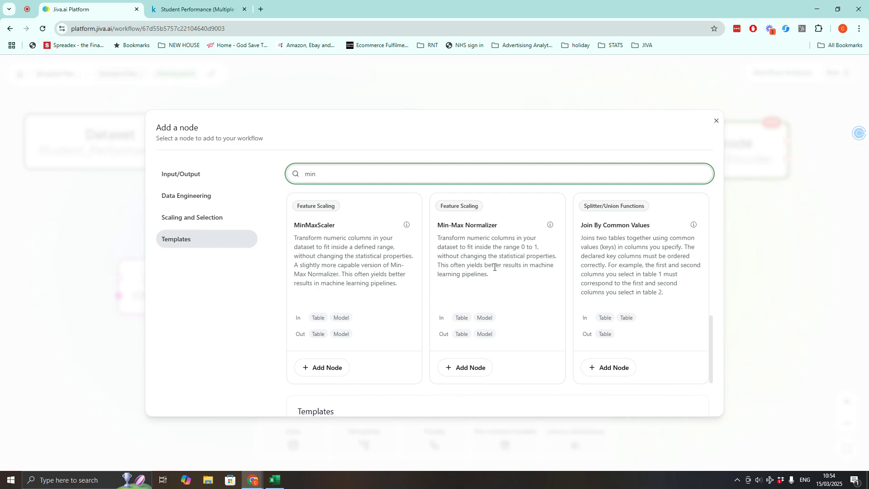
{"action": "scroll", "coordinate": [462, 310], "scroll_direction": "down", "scroll_amount": 1}
{"action": "left_click", "coordinate": [463, 327]}
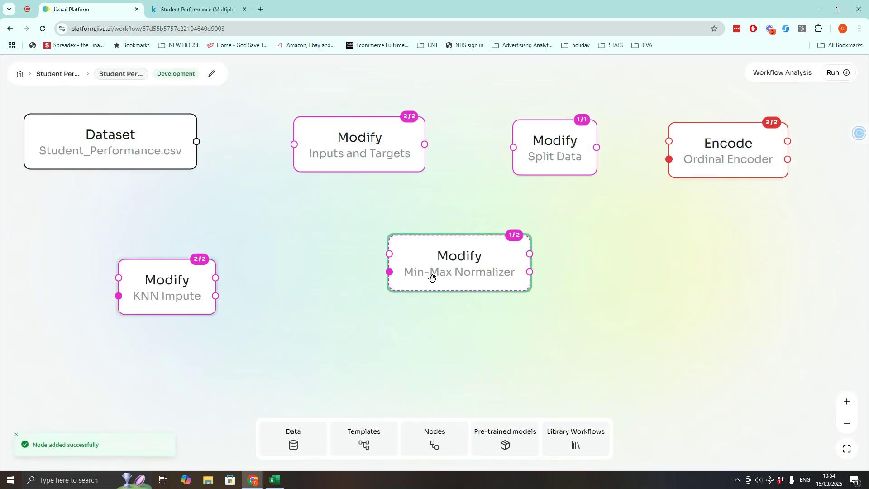
{"action": "left_click_drag", "start_coordinate": [432, 277], "coordinate": [353, 302]}
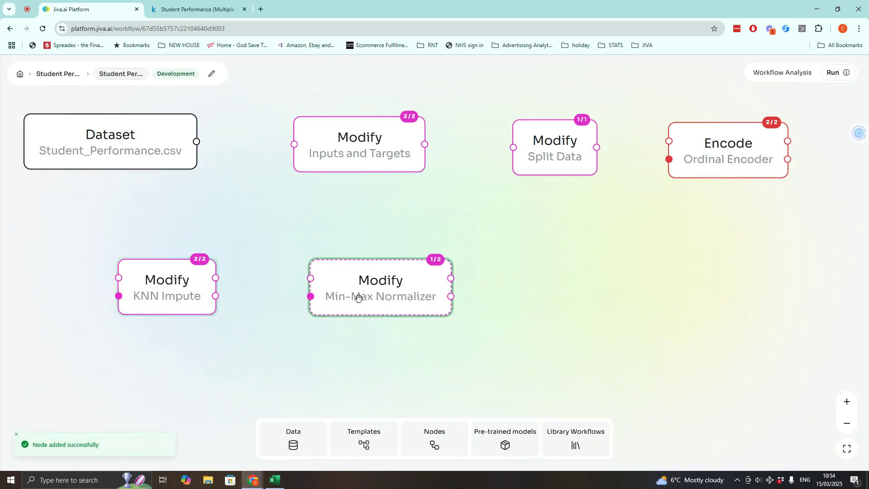
- Set the Min-Max Normalizer to act on all columns except Performance Index
{"action": "left_click", "coordinate": [386, 292]}
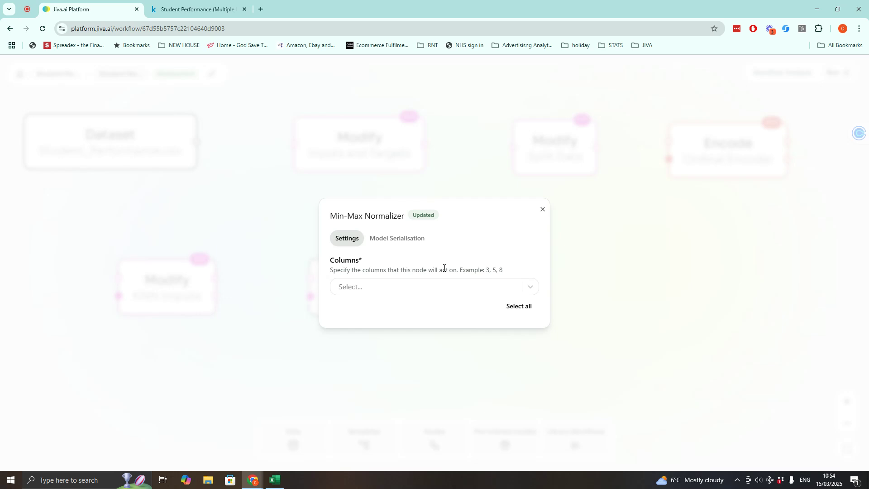
{"action": "left_click", "coordinate": [454, 287]}
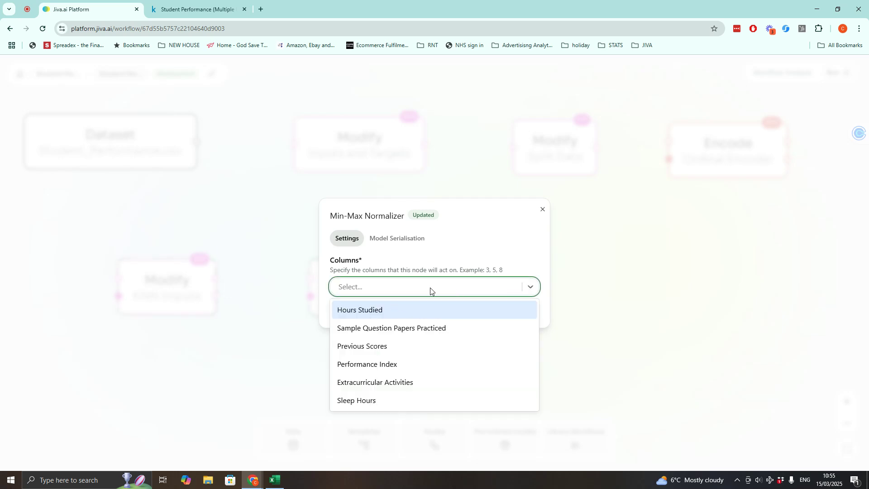
{"action": "left_click", "coordinate": [508, 265]}
{"action": "left_click", "coordinate": [517, 301]}
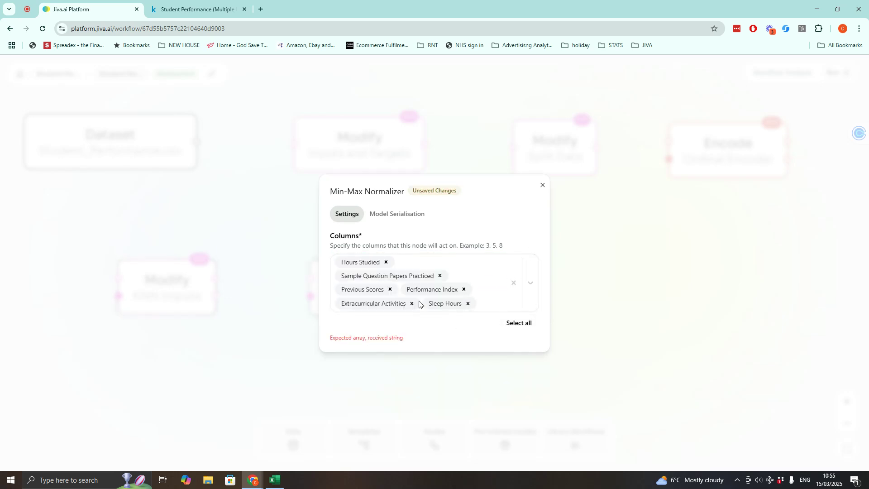
{"action": "left_click", "coordinate": [463, 290]}
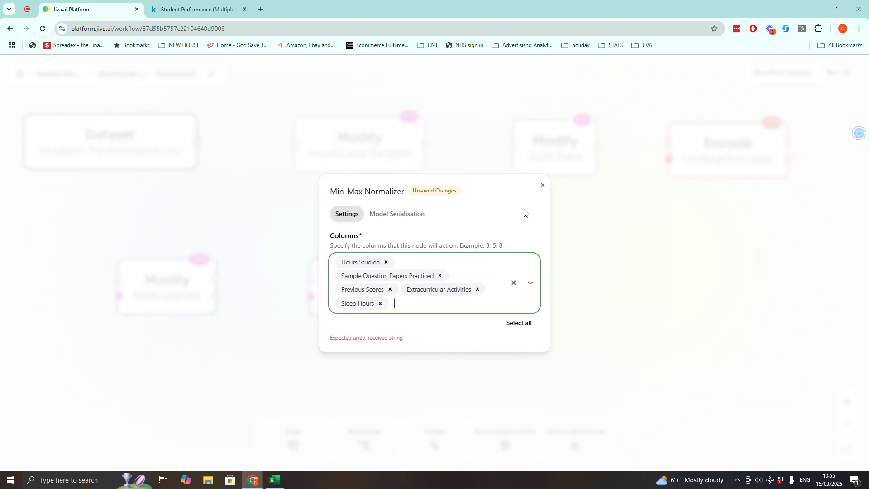
{"action": "left_click", "coordinate": [543, 188]}
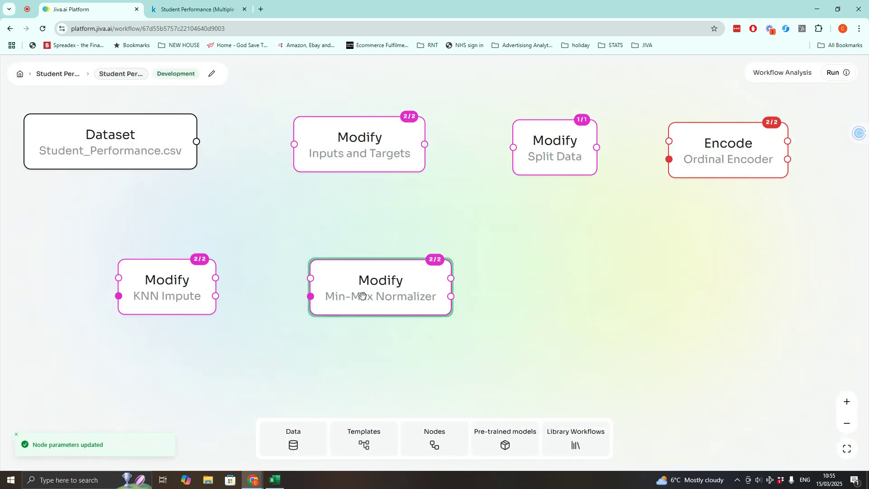
- Search the node library for 'auto' and add an AutoML Regressor node to the right of the Min-Max Normalizer
{"action": "left_click", "coordinate": [435, 443]}
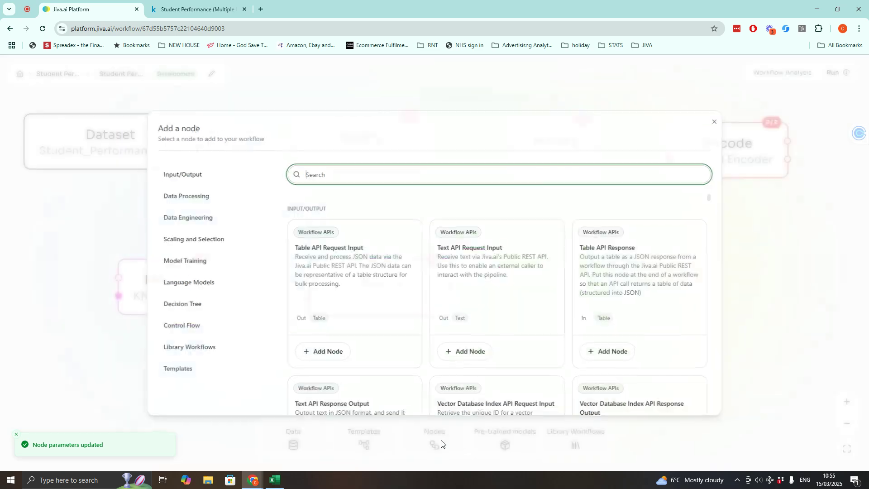
{"action": "type", "text": "auto"}
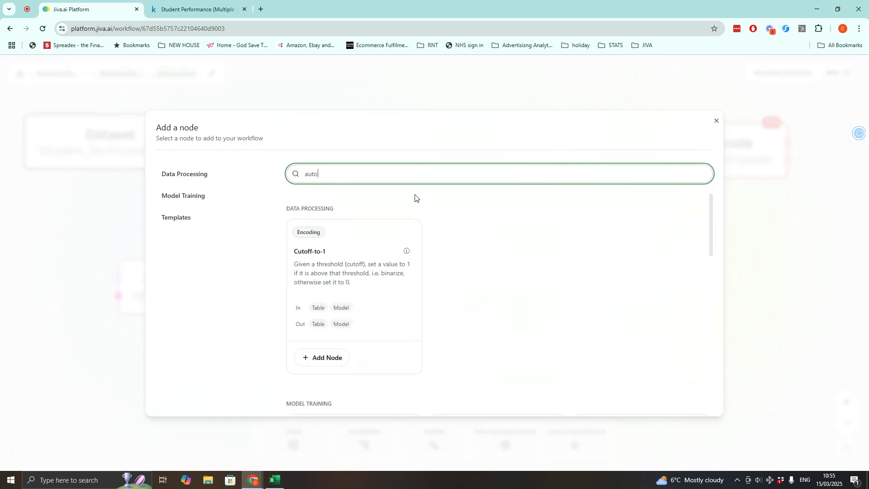
{"action": "scroll", "coordinate": [431, 264], "scroll_direction": "down", "scroll_amount": 4}
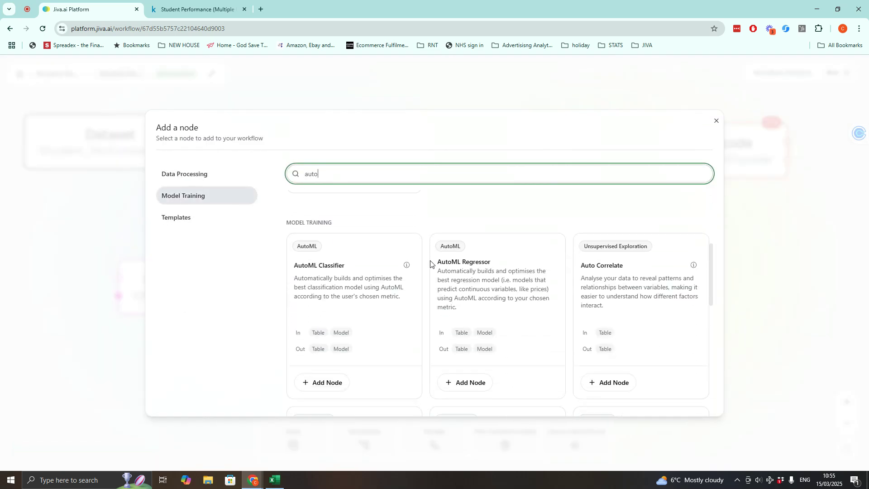
{"action": "left_click", "coordinate": [468, 383]}
{"action": "left_click_drag", "start_coordinate": [441, 273], "coordinate": [580, 292]}
- Enable the AutoML Regressor's ChatGPT Interpreter option
{"action": "left_click", "coordinate": [571, 290]}
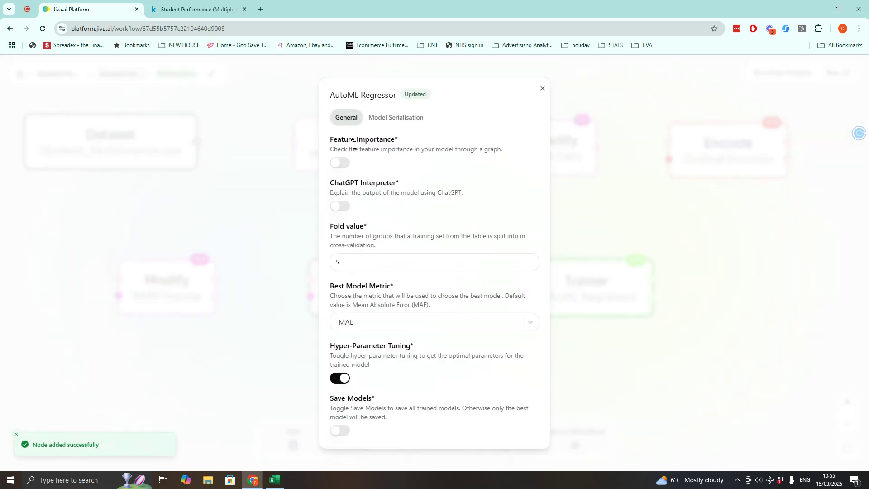
{"action": "left_click", "coordinate": [343, 207]}
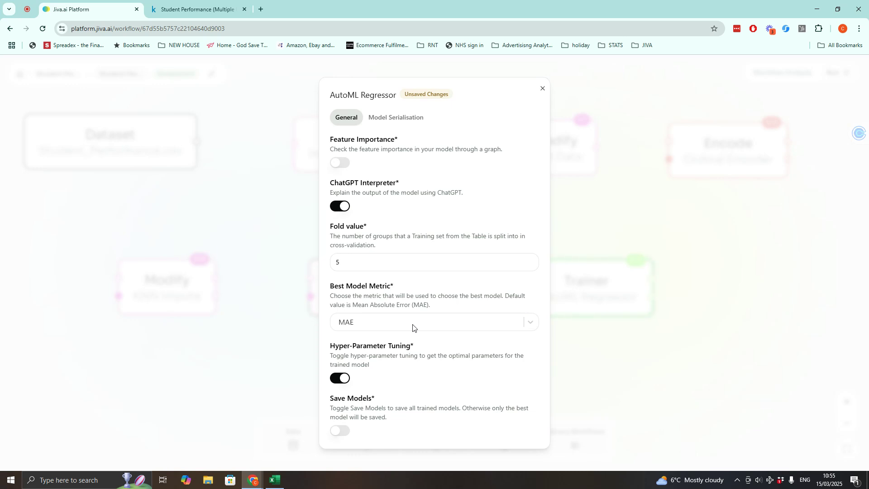
{"action": "left_click", "coordinate": [543, 89]}
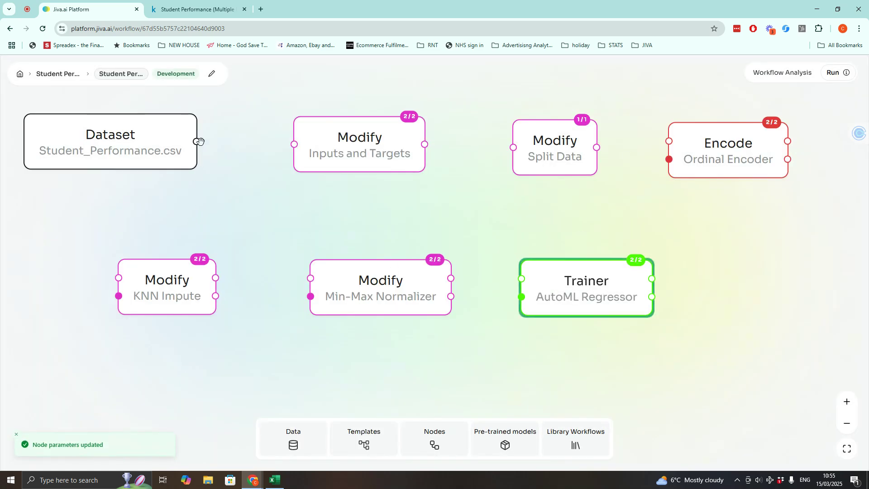
- Connect Dataset, Inputs and Targets, Split Data, Ordinal Encoder, KNN Impute, Min-Max Normalizer and AutoML Regressor nodes in sequence
{"action": "left_click_drag", "start_coordinate": [197, 141], "coordinate": [294, 144]}
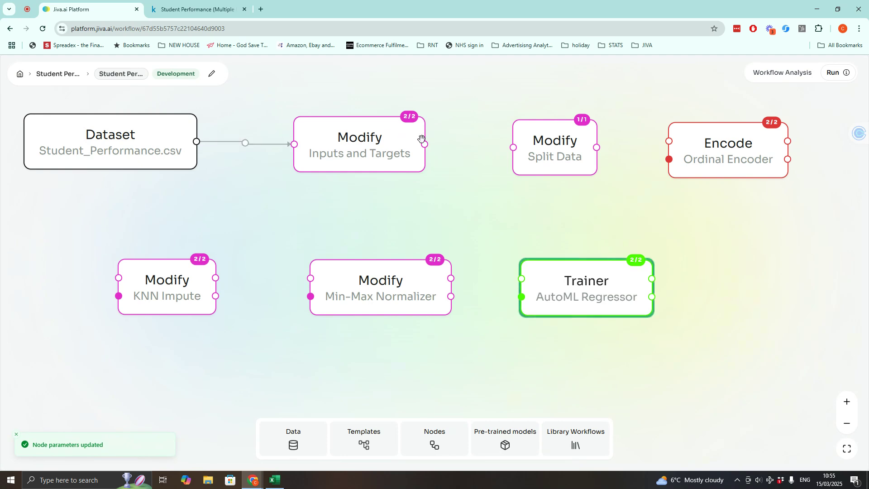
{"action": "left_click_drag", "start_coordinate": [424, 143], "coordinate": [513, 148]}
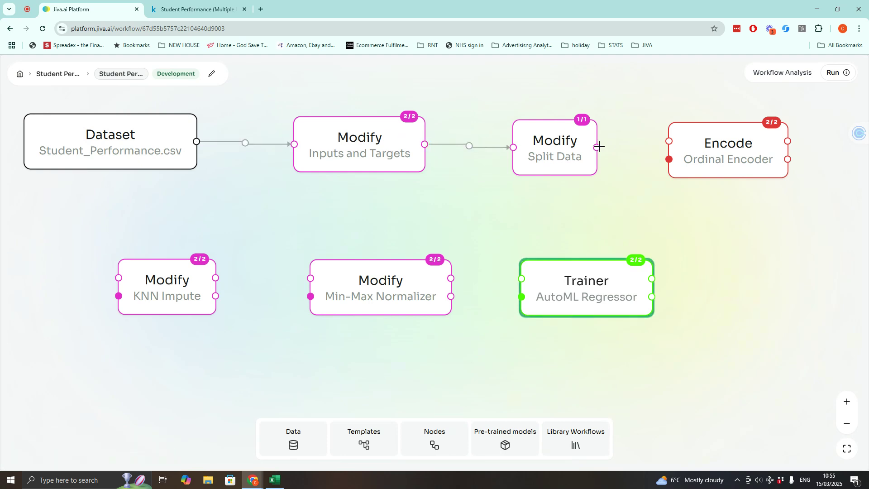
{"action": "left_click_drag", "start_coordinate": [596, 147], "coordinate": [669, 141]}
{"action": "left_click_drag", "start_coordinate": [788, 141], "coordinate": [119, 278]}
{"action": "left_click_drag", "start_coordinate": [218, 280], "coordinate": [310, 278]}
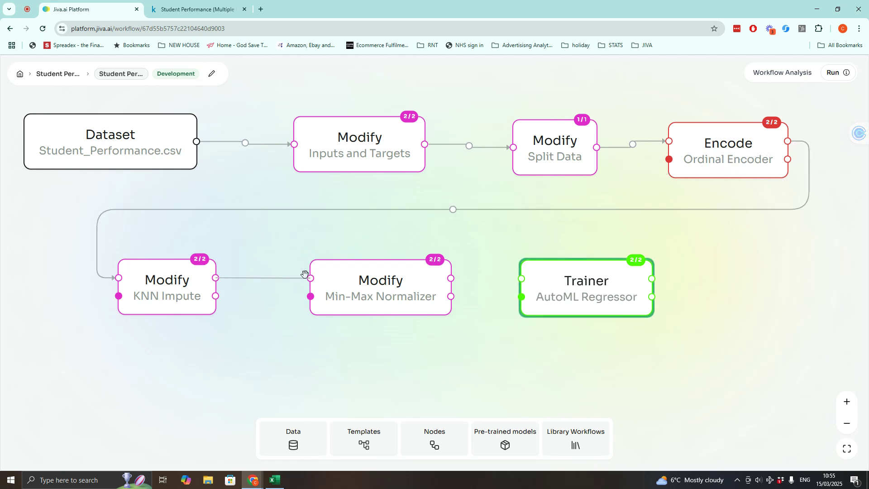
{"action": "left_click_drag", "start_coordinate": [453, 277], "coordinate": [521, 278]}
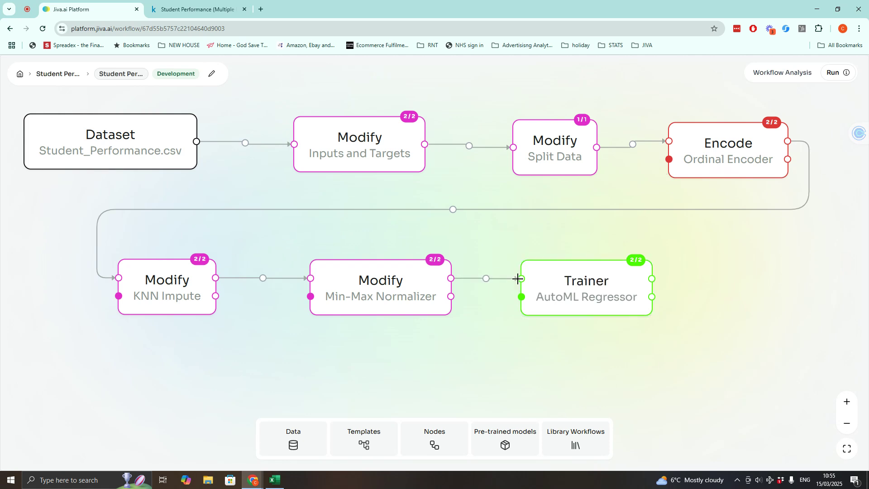
- Open the completed workflow execution's log and review the regression metrics in its Data Log
{"action": "left_click", "coordinate": [846, 74]}
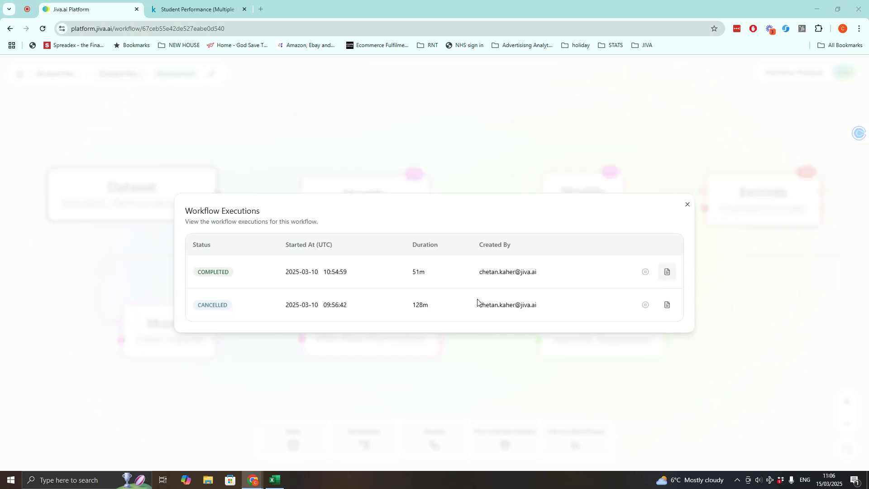
{"action": "left_click_drag", "start_coordinate": [411, 275], "coordinate": [454, 274]}
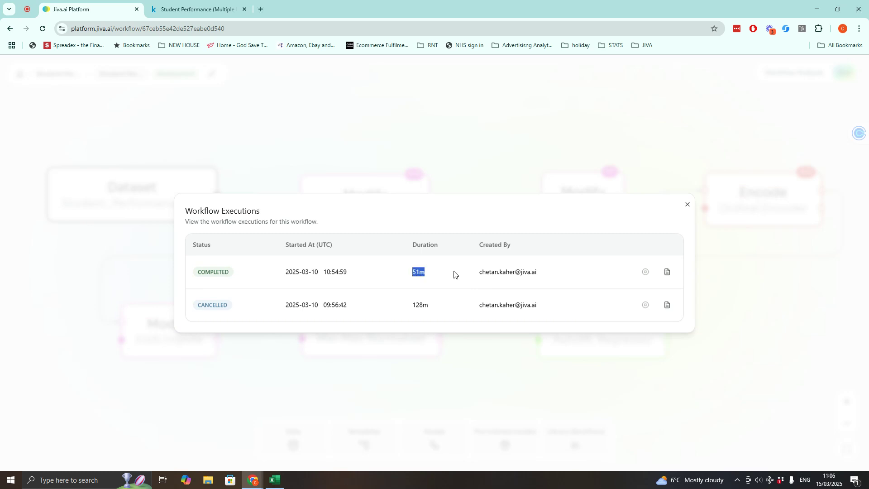
{"action": "left_click", "coordinate": [667, 271]}
{"action": "scroll", "coordinate": [294, 271], "scroll_direction": "down", "scroll_amount": 3}
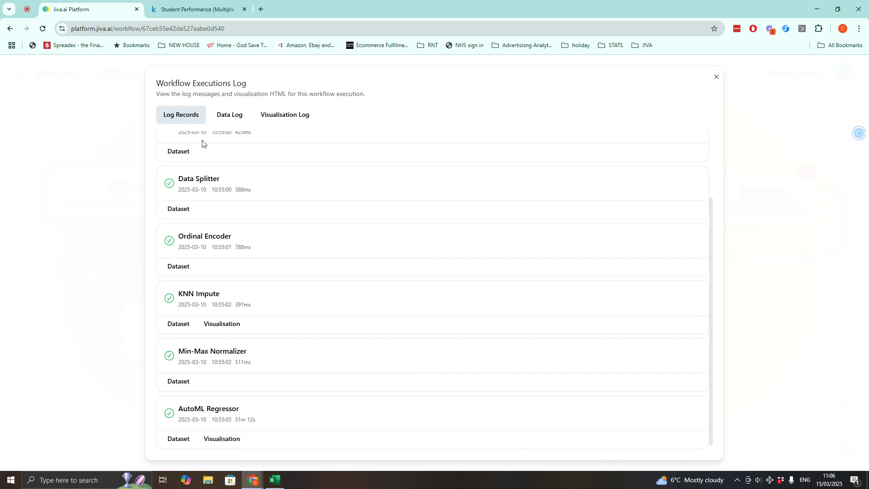
{"action": "left_click", "coordinate": [233, 116]}
{"action": "scroll", "coordinate": [290, 246], "scroll_direction": "down", "scroll_amount": 15}
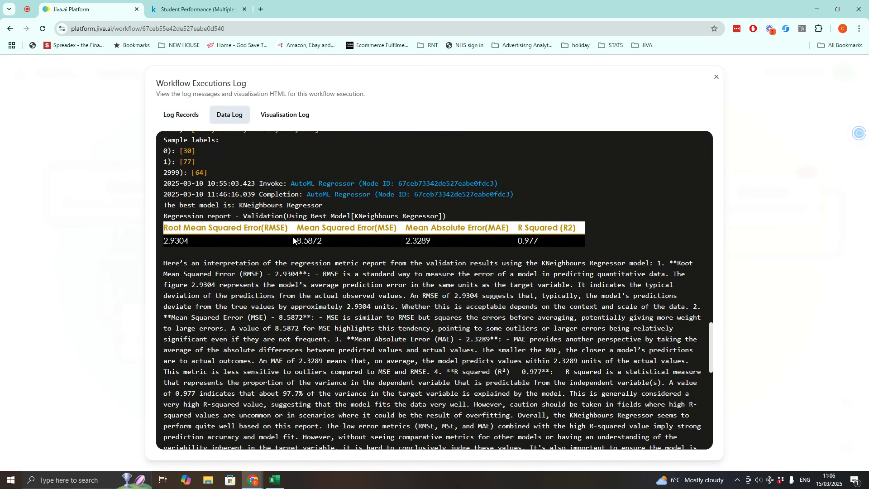
{"action": "scroll", "coordinate": [292, 237], "scroll_direction": "down", "scroll_amount": 5}
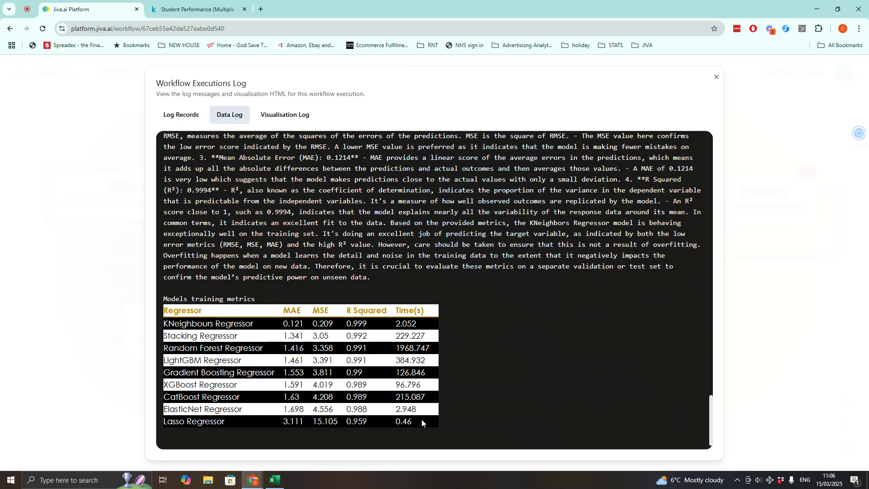
- Highlight the KNeighbours Regressor row in the models training metrics table and scroll back up through the Data Log
{"action": "mouse_move", "coordinate": [419, 420]}
{"action": "left_mouse_down"}
{"action": "mouse_move", "coordinate": [217, 348]}
{"action": "mouse_move", "coordinate": [159, 309]}
{"action": "mouse_move", "coordinate": [269, 328]}
{"action": "left_mouse_up"}
{"action": "left_click", "coordinate": [517, 332]}
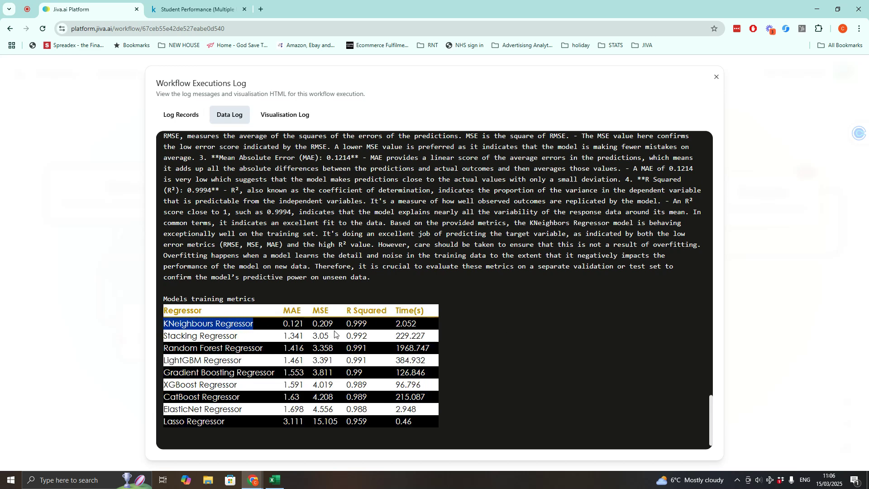
{"action": "scroll", "coordinate": [334, 335], "scroll_direction": "up", "scroll_amount": 15}
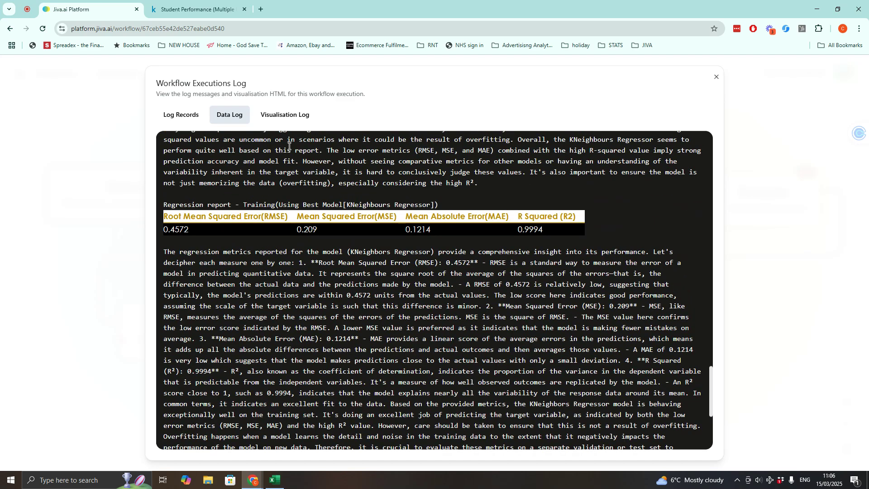
{"action": "scroll", "coordinate": [278, 231], "scroll_direction": "up", "scroll_amount": 15}
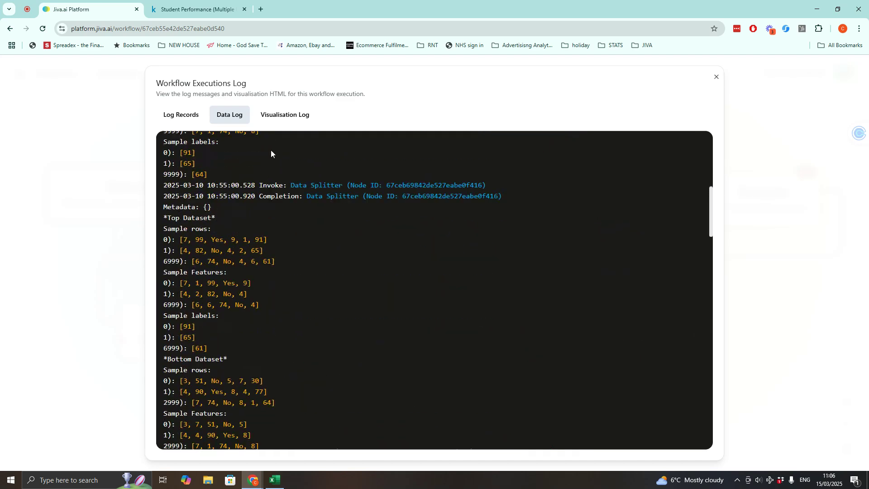
- Open the Visualisation Log and examine the missing-values, fitted-versus-actual and R-squared goodness-of-fit plots for the best model
{"action": "left_click", "coordinate": [283, 115]}
{"action": "scroll", "coordinate": [370, 251], "scroll_direction": "down", "scroll_amount": 15}
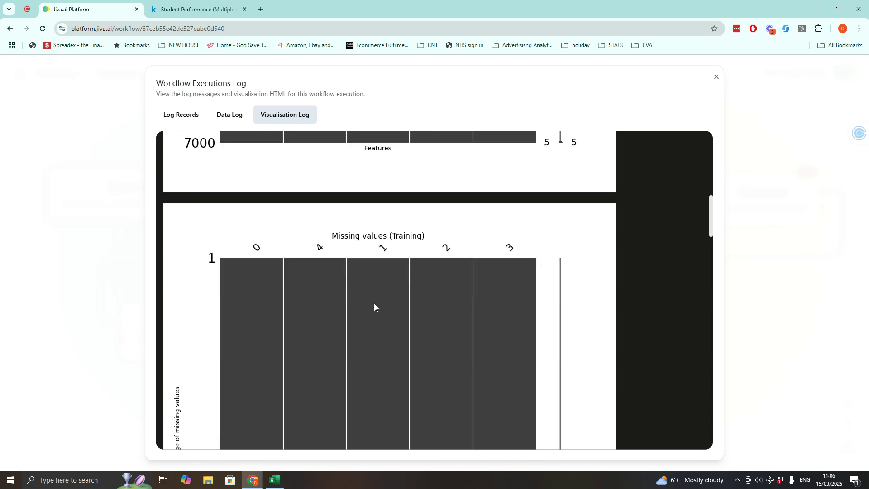
{"action": "scroll", "coordinate": [375, 306], "scroll_direction": "down", "scroll_amount": 12}
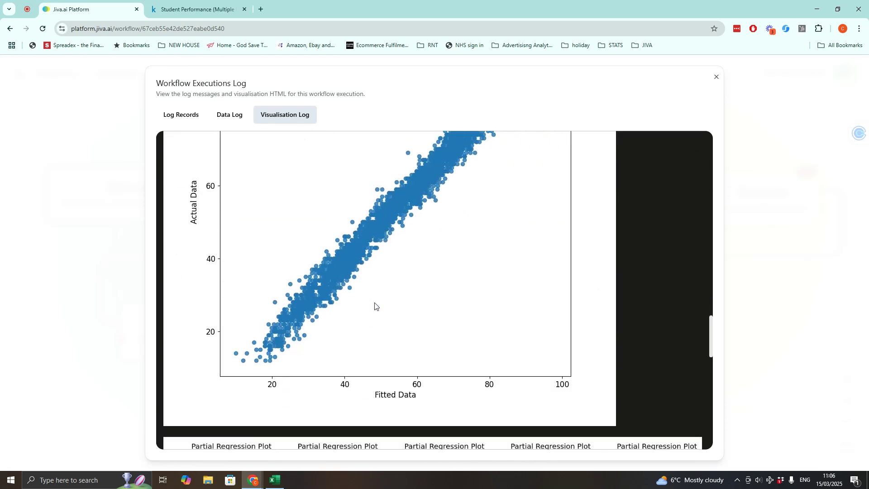
{"action": "scroll", "coordinate": [375, 306], "scroll_direction": "down", "scroll_amount": 5}
{"action": "scroll", "coordinate": [375, 306], "scroll_direction": "up", "scroll_amount": 2}
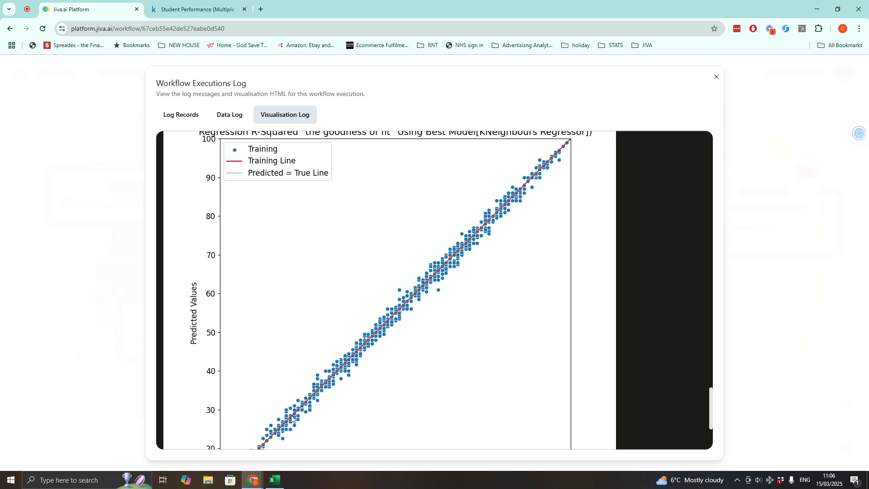
{"action": "scroll", "coordinate": [295, 416], "scroll_direction": "up", "scroll_amount": 1}
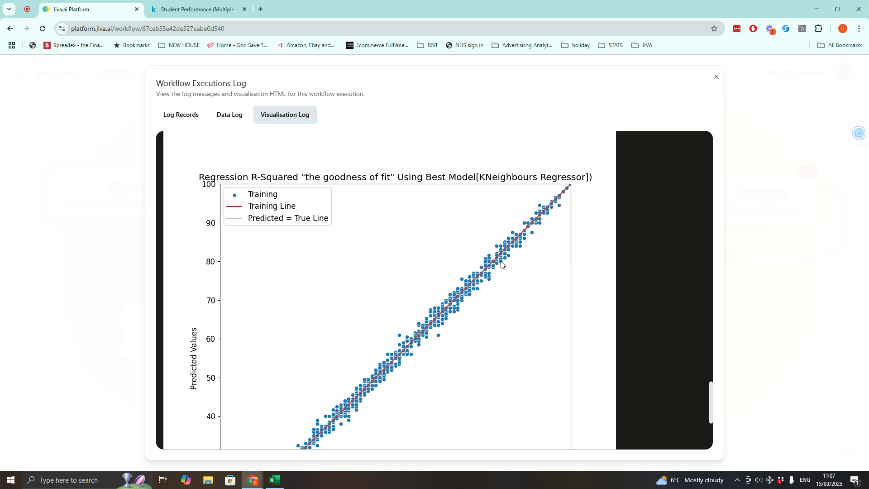
{"action": "scroll", "coordinate": [360, 376], "scroll_direction": "down", "scroll_amount": 2}
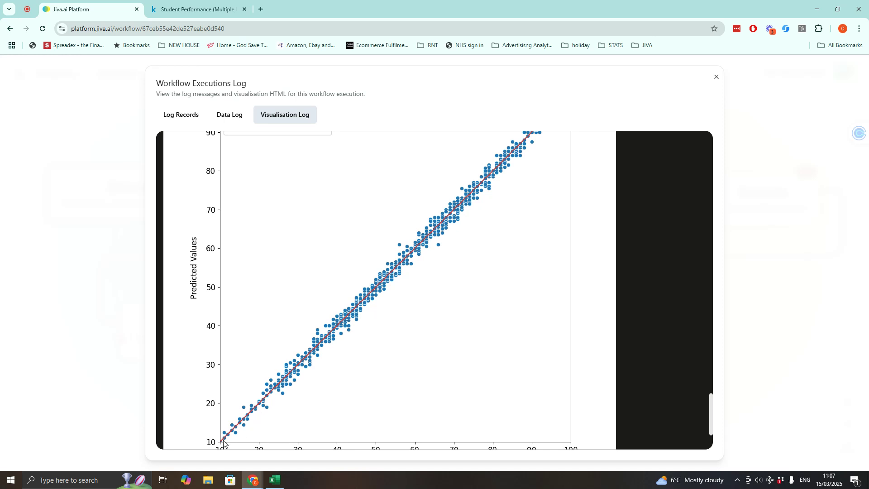
{"action": "scroll", "coordinate": [494, 192], "scroll_direction": "up", "scroll_amount": 1}
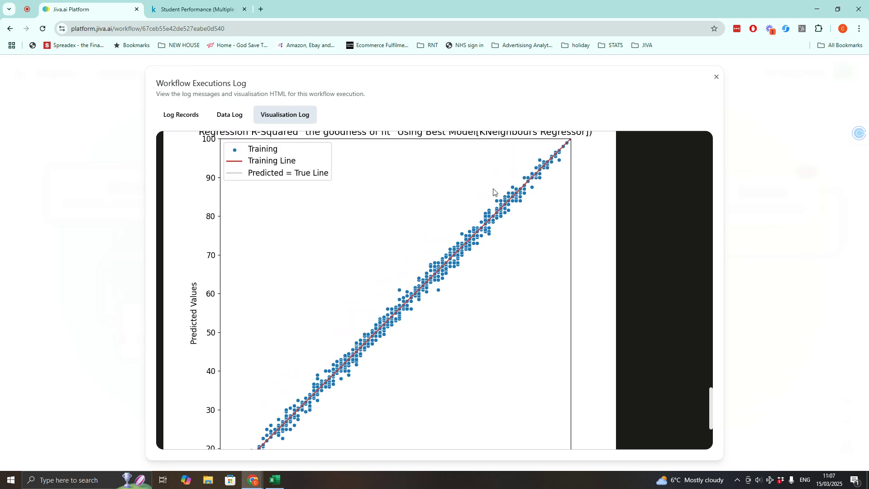